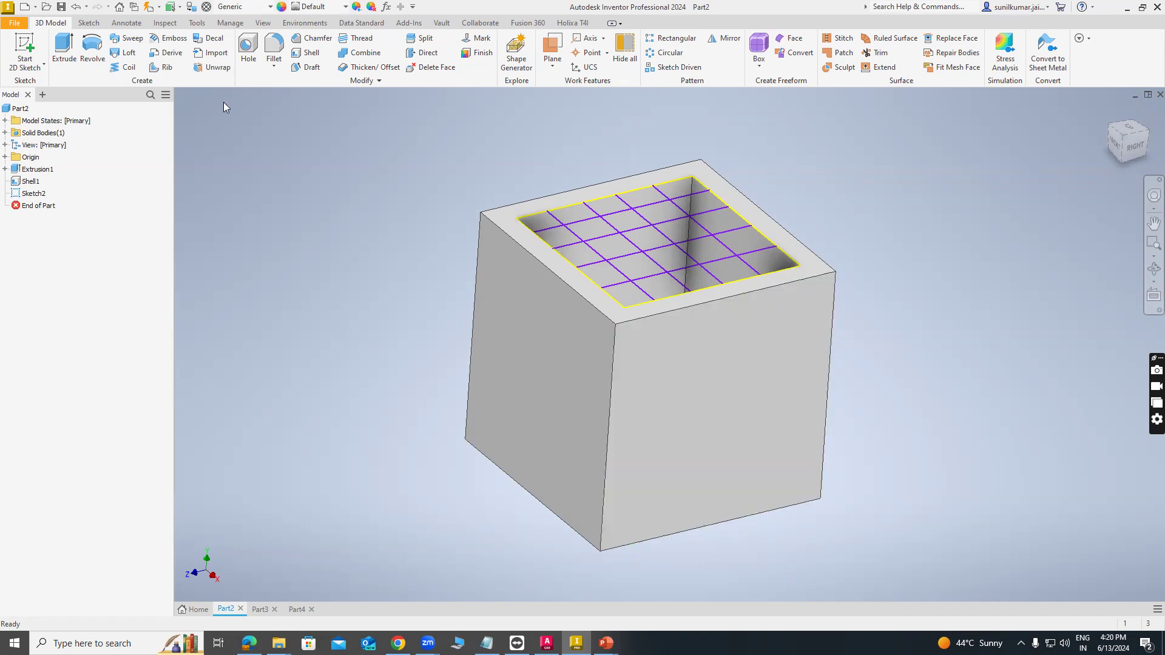
# Start a Rib feature on the shelled box and edit its thickness field, shown at 1 mm.
pyautogui.click(167, 67)
pyautogui.moveTo(245, 104); pyautogui.dragTo(336, 179)
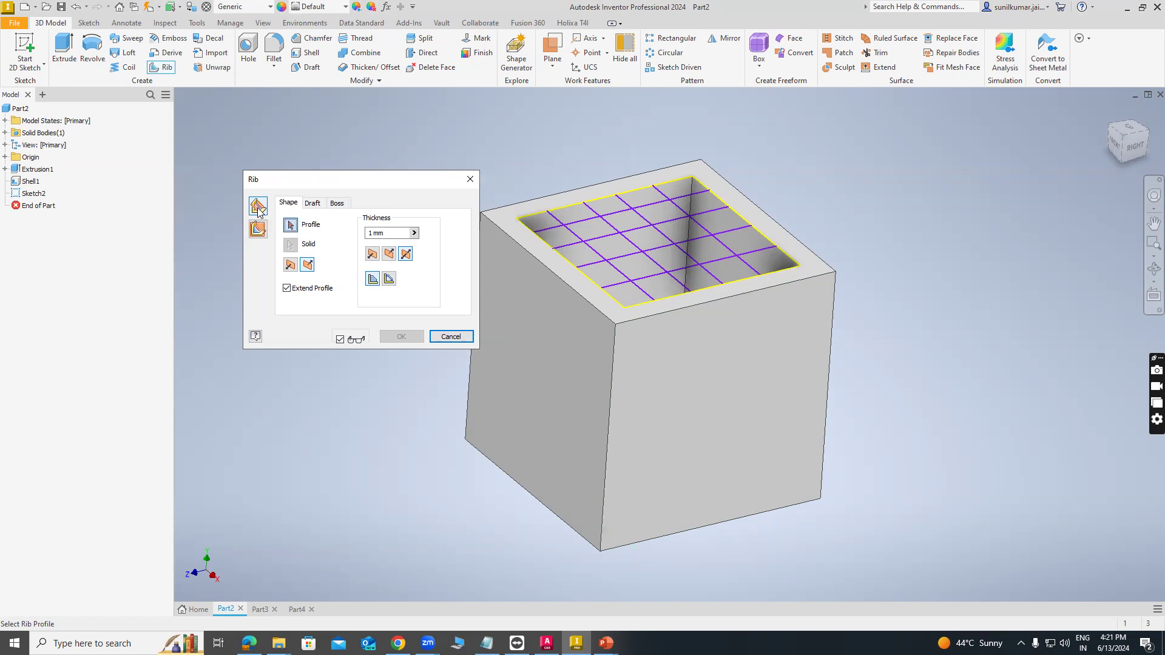
pyautogui.click(386, 234)
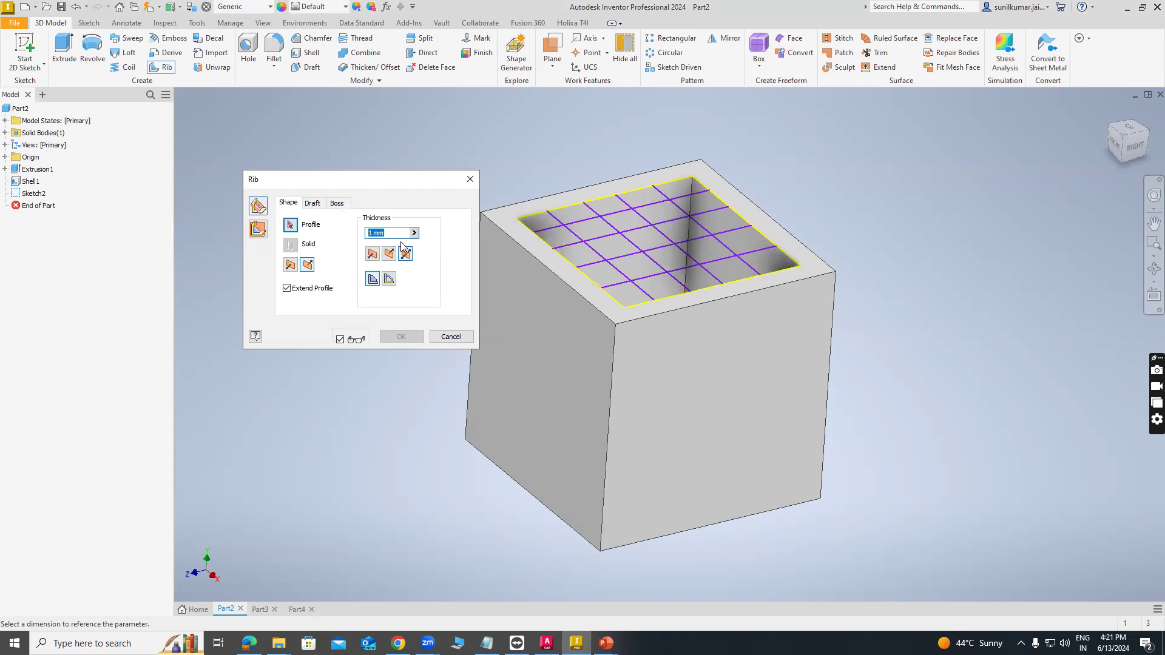
pyautogui.click(372, 283)
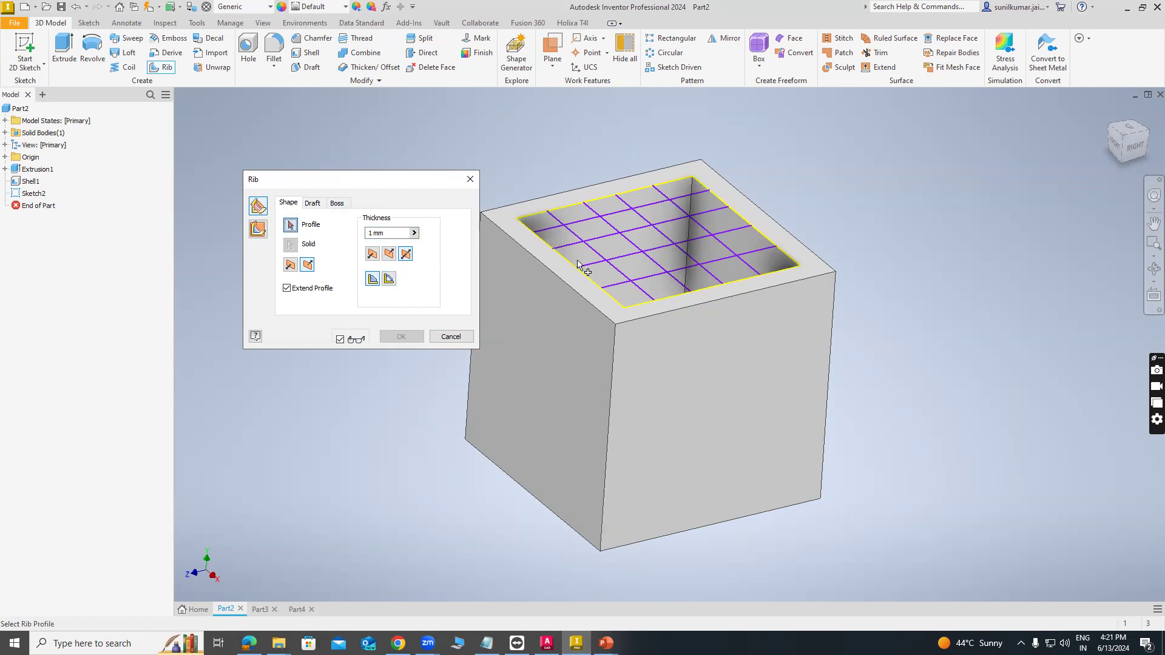
# Pick every Sketch2 grid line as a rib profile, previewing a 5×5 lattice inside the box.
pyautogui.click(598, 254)
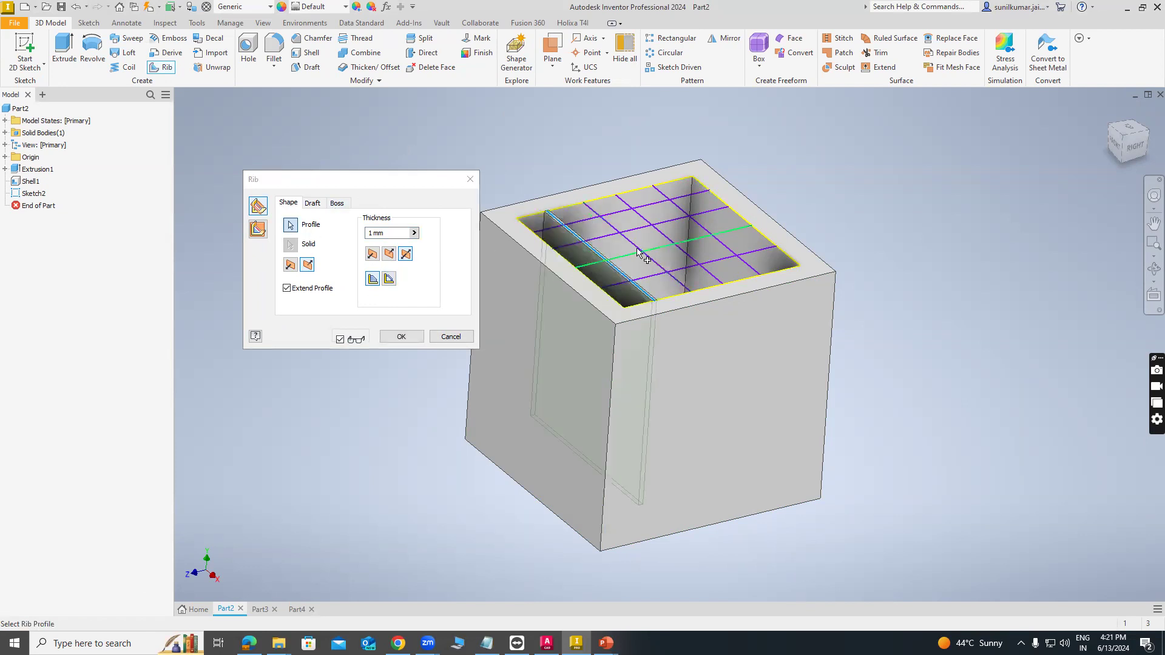
pyautogui.click(633, 251)
pyautogui.click(613, 227)
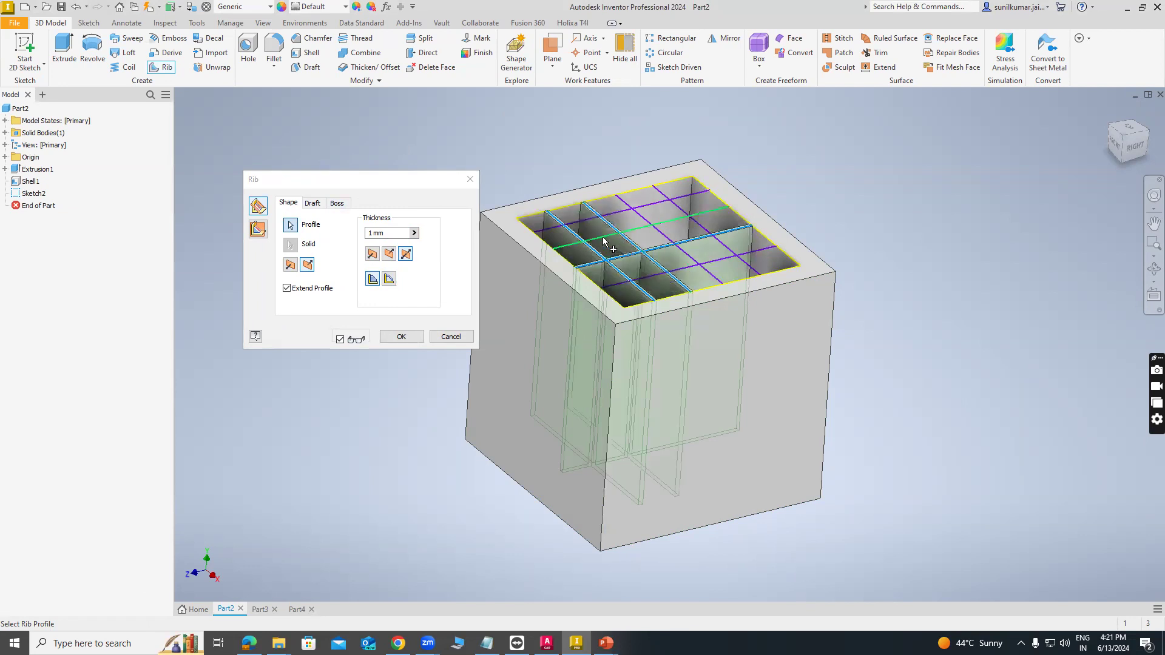
pyautogui.click(601, 235)
pyautogui.click(588, 217)
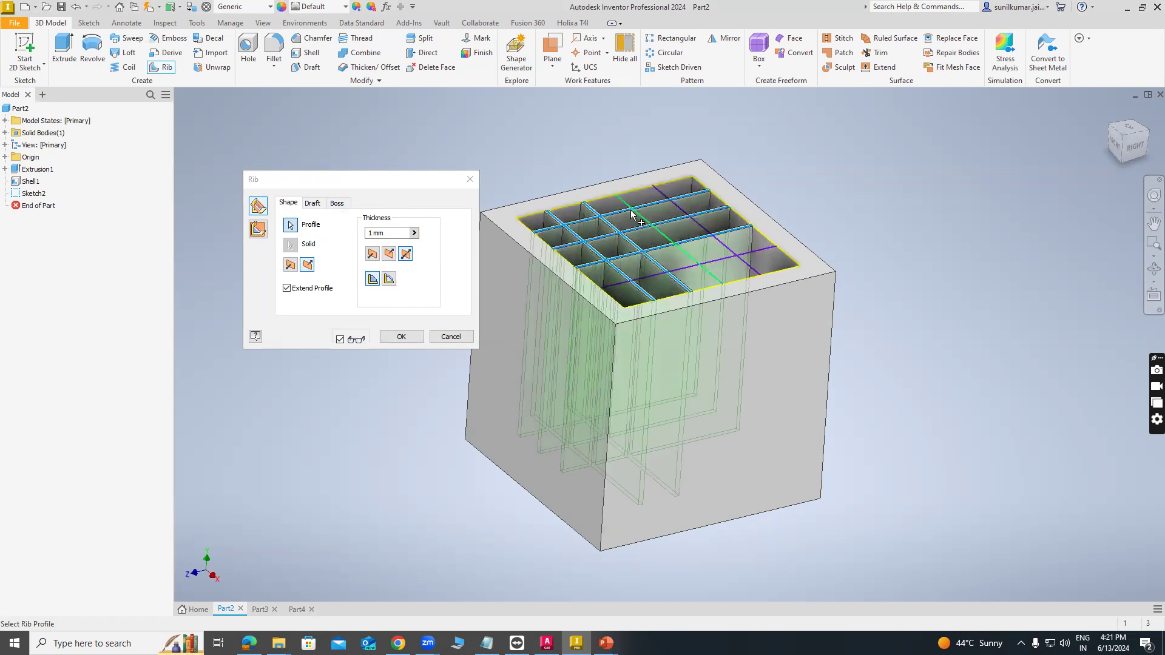
pyautogui.click(651, 225)
pyautogui.click(676, 210)
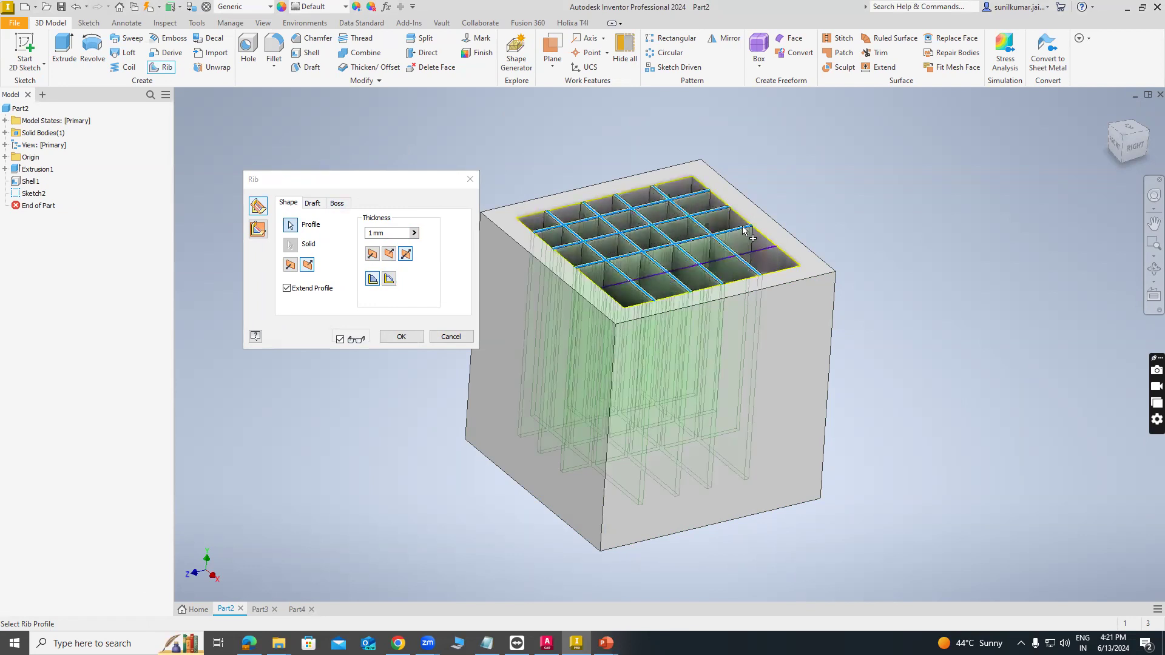
pyautogui.click(758, 254)
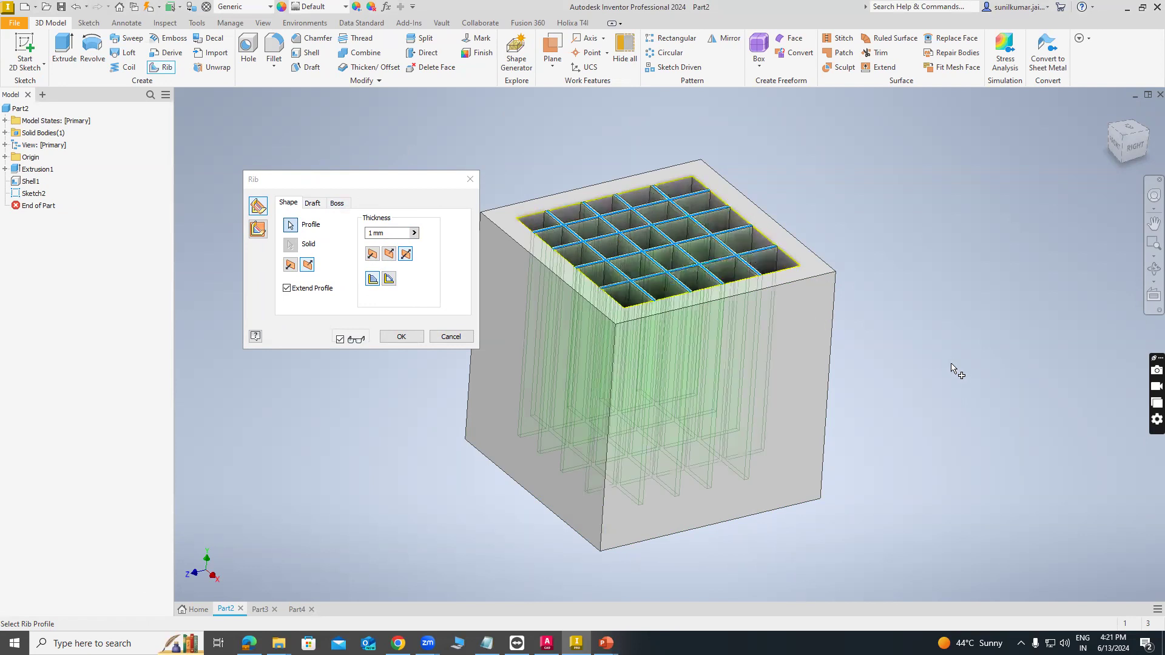
pyautogui.keyDown('shift'); pyautogui.moveTo(910, 395); pyautogui.dragTo(983, 403, button='middle'); pyautogui.keyUp('shift')
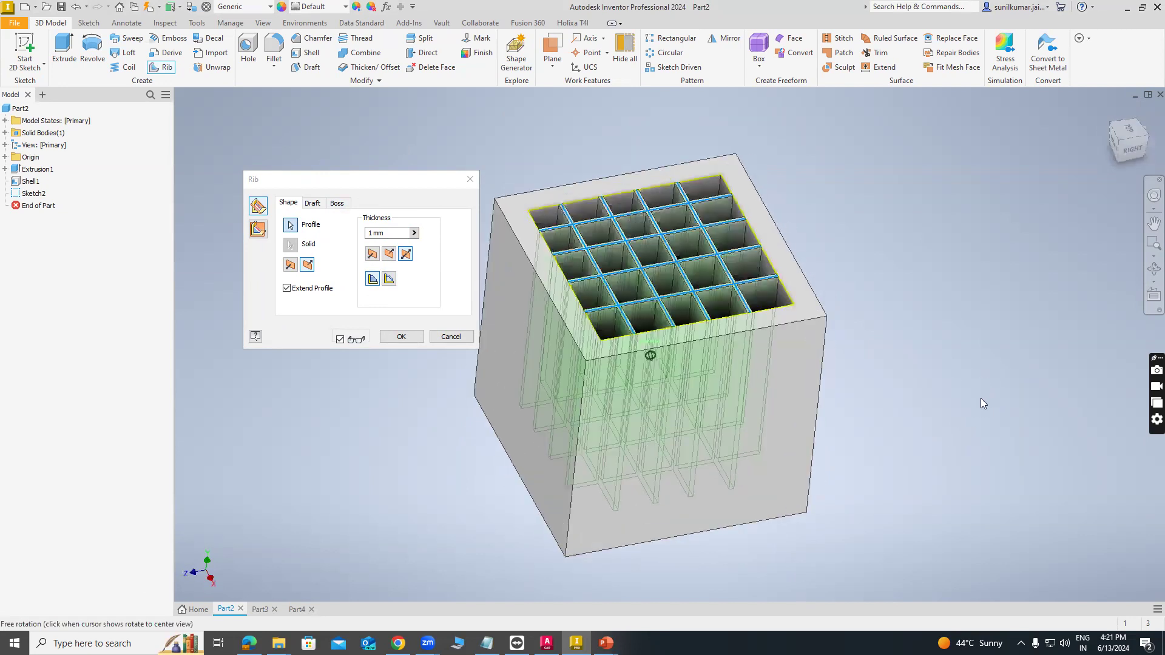
# Set the rib thickness to 2 and create Rib1 as a 5×5 grid of cells.
pyautogui.scroll(-5, 708, 312)
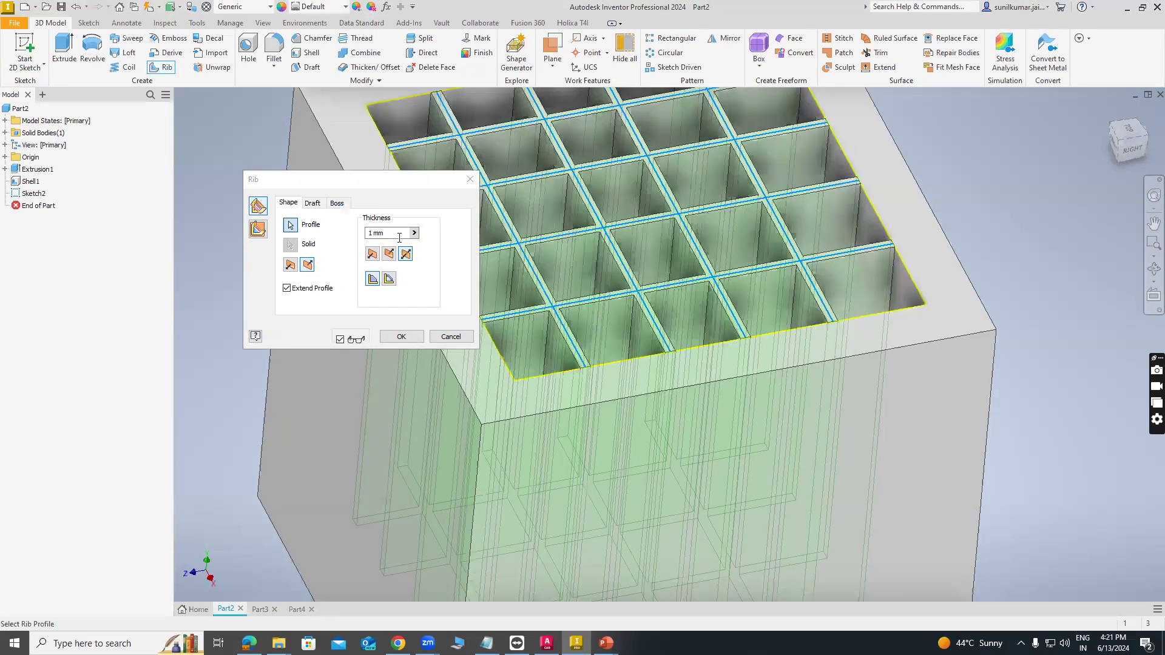
pyautogui.click(380, 233)
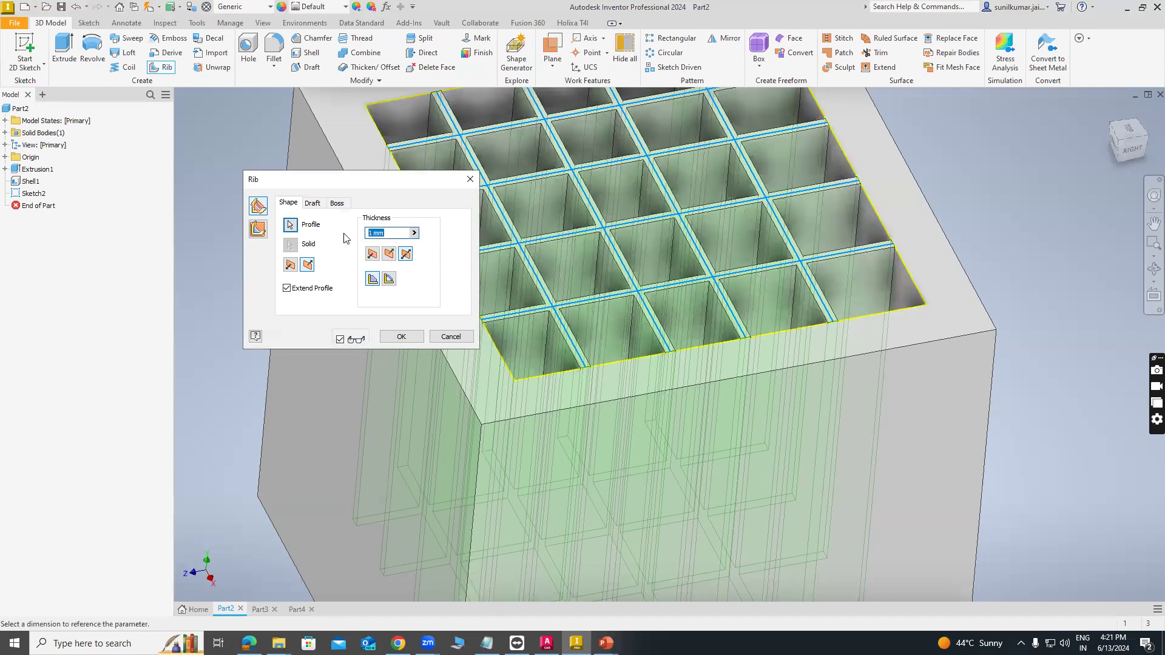
pyautogui.write('2')
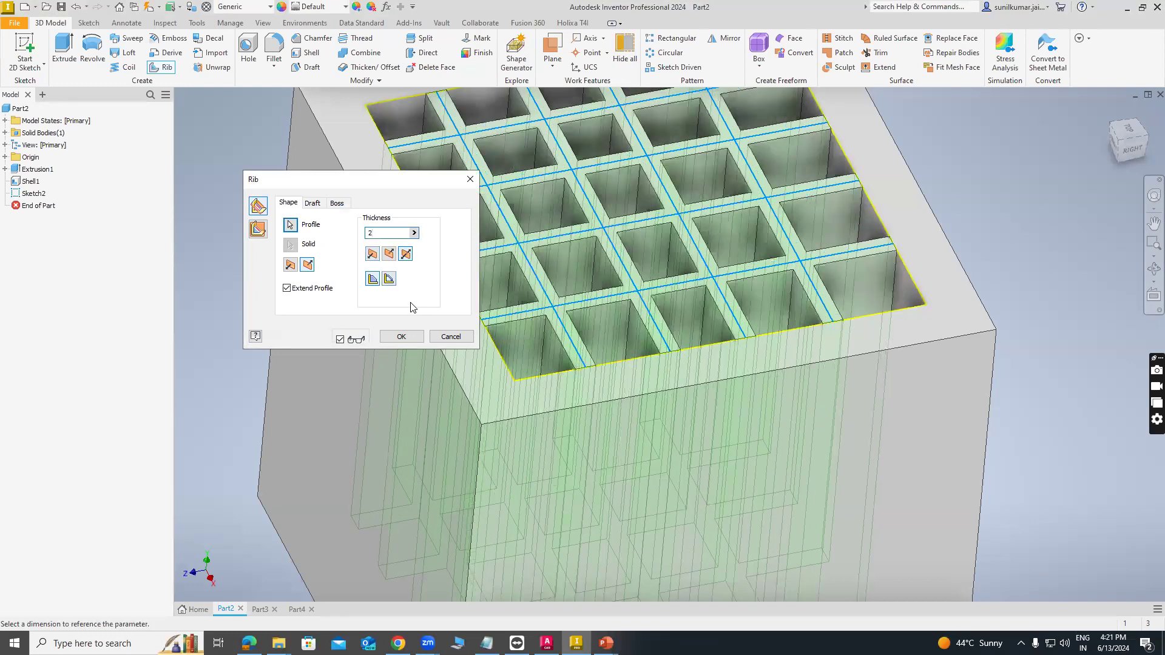
pyautogui.click(401, 337)
pyautogui.scroll(-5, 413, 318)
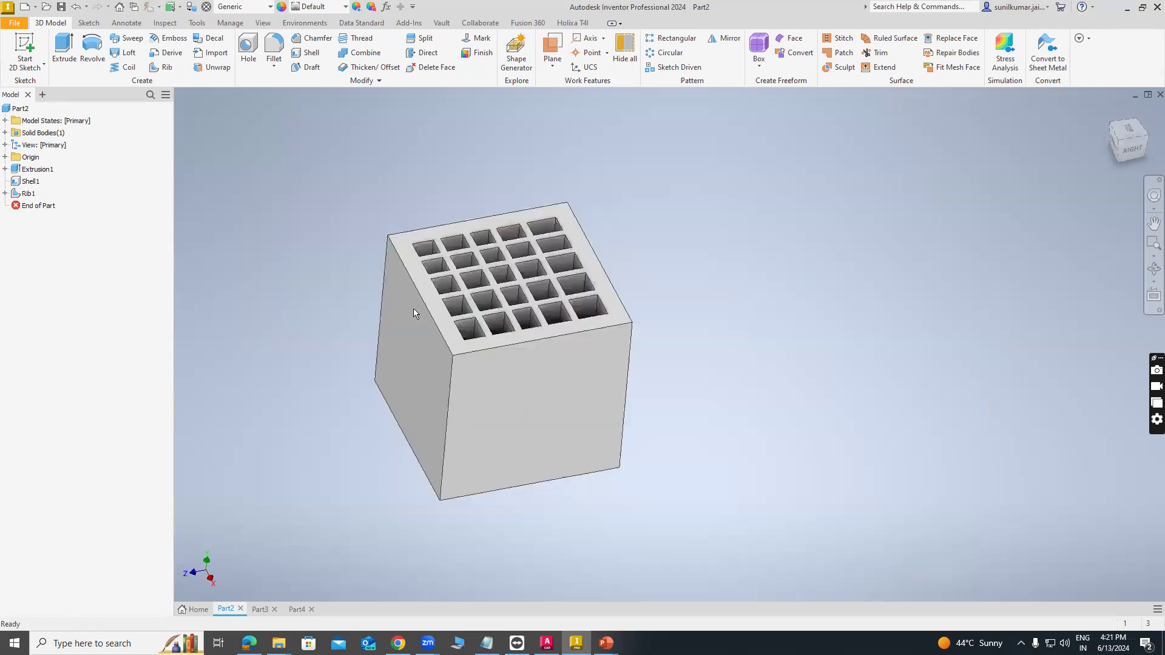
pyautogui.scroll(4, 413, 309)
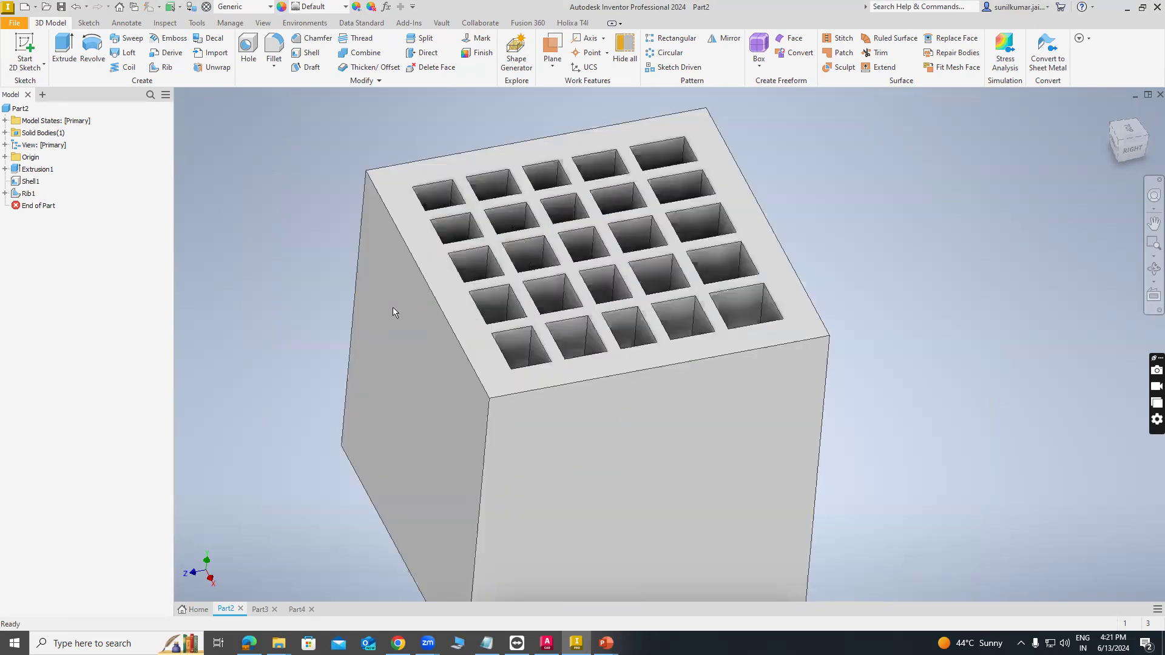
# Switch to the Part3 angle bracket and reposition the view.
pyautogui.click(260, 609)
pyautogui.moveTo(259, 316); pyautogui.dragTo(170, 367, button='middle')
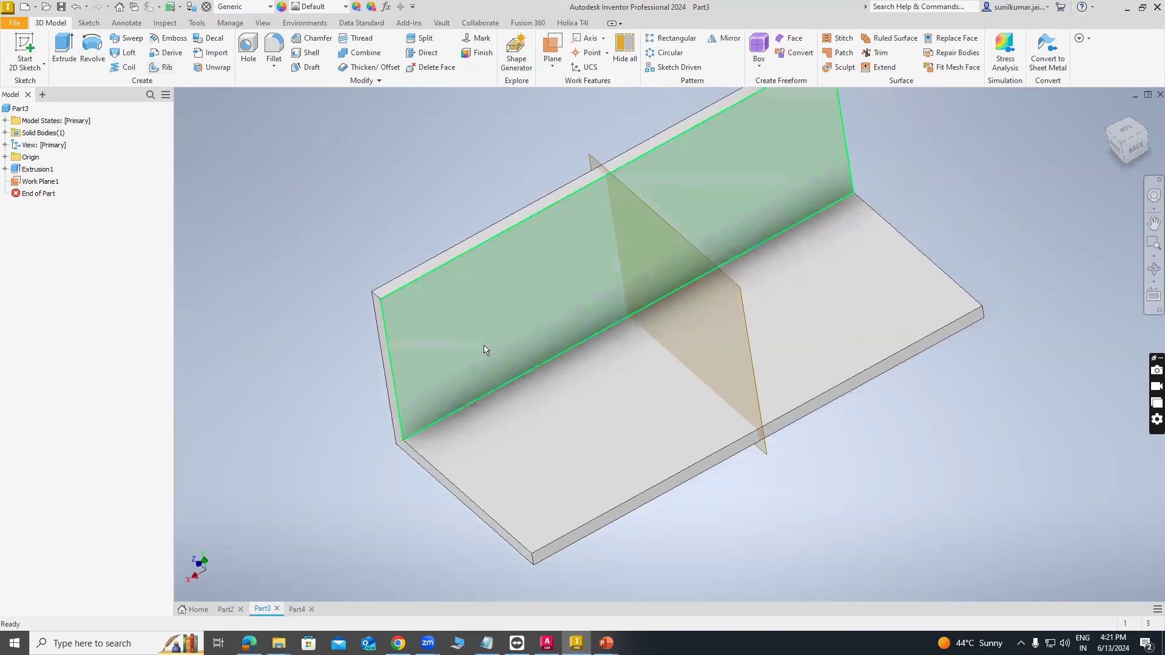
pyautogui.keyDown('shift'); pyautogui.moveTo(372, 486); pyautogui.dragTo(255, 200, button='middle'); pyautogui.keyUp('shift')
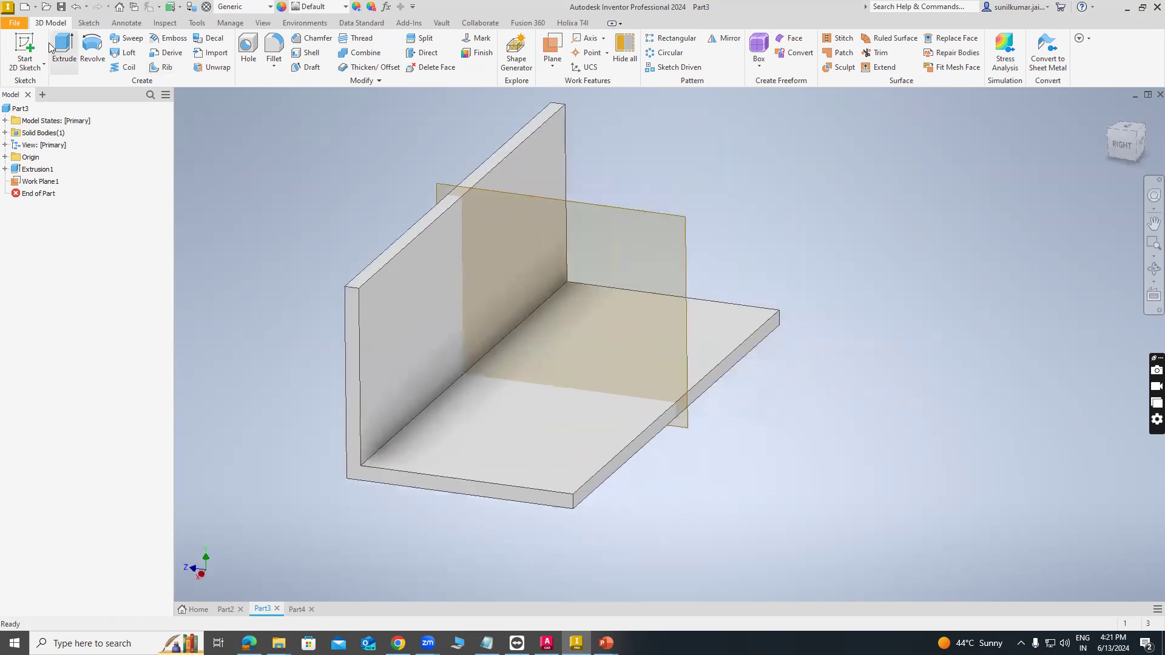
# Sketch a three-point arc on Work Plane1 from the upright's inner edge to the base's.
pyautogui.press('s')
pyautogui.click(588, 205)
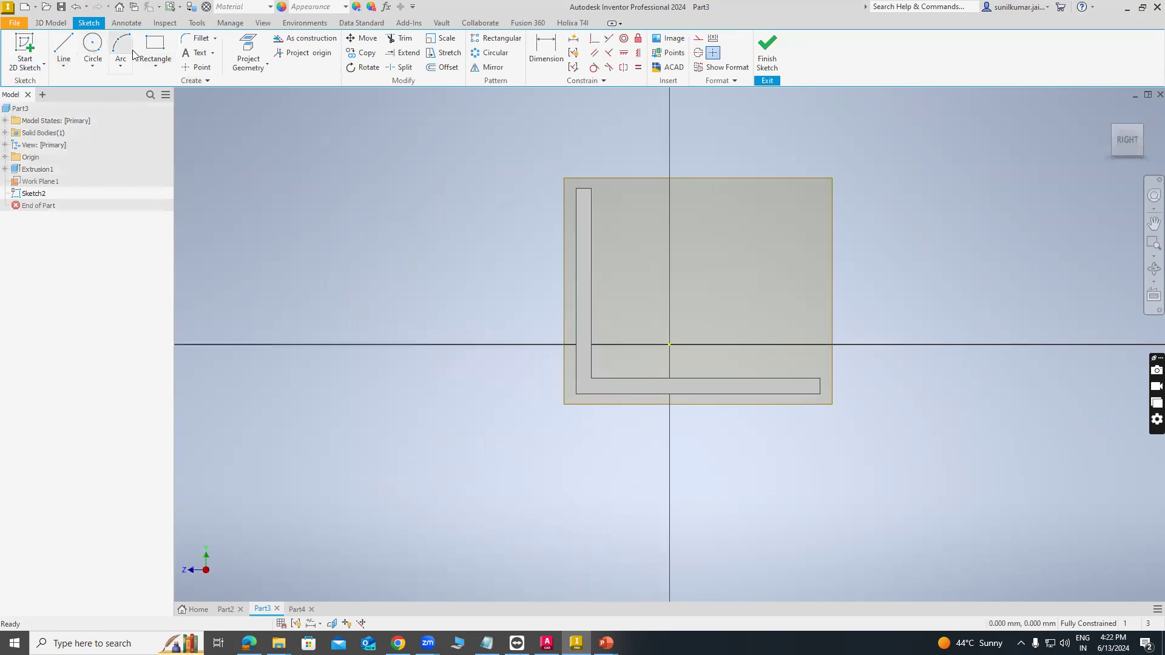
pyautogui.click(121, 49)
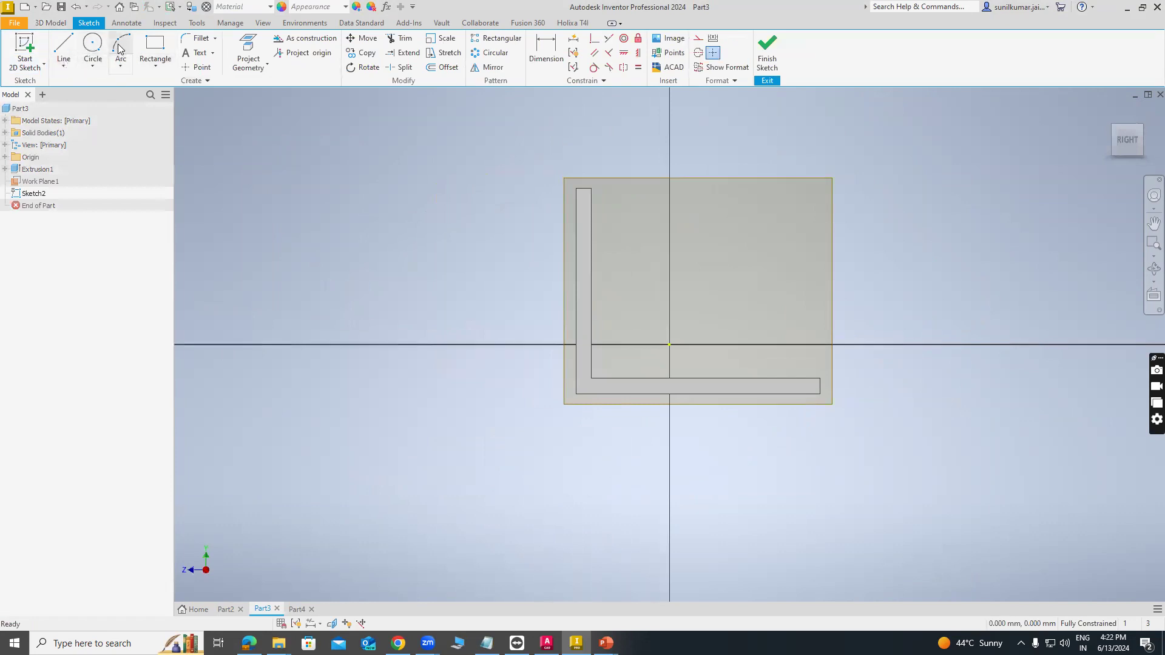
pyautogui.click(591, 270)
pyautogui.click(687, 377)
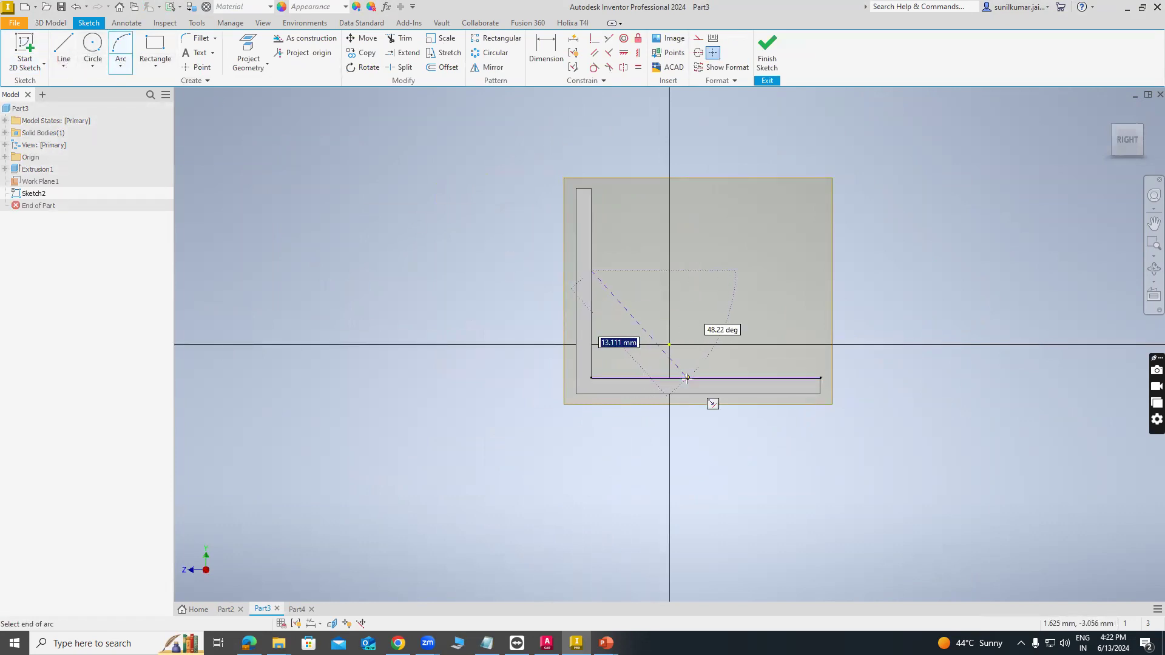
pyautogui.click(656, 313)
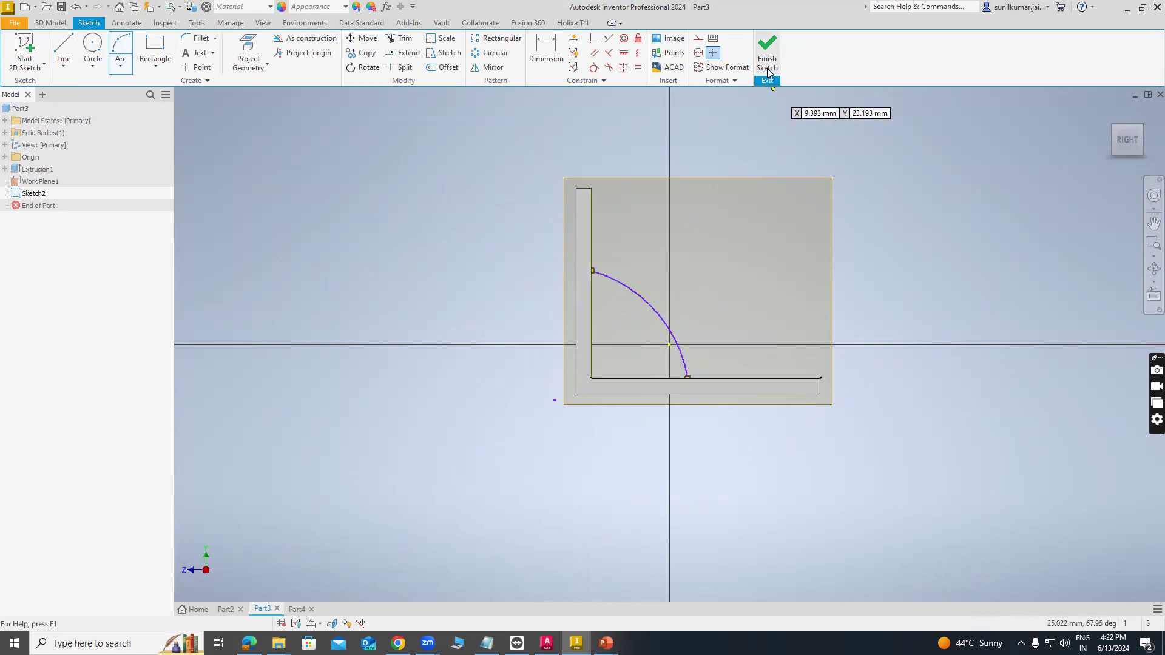
pyautogui.click(766, 52)
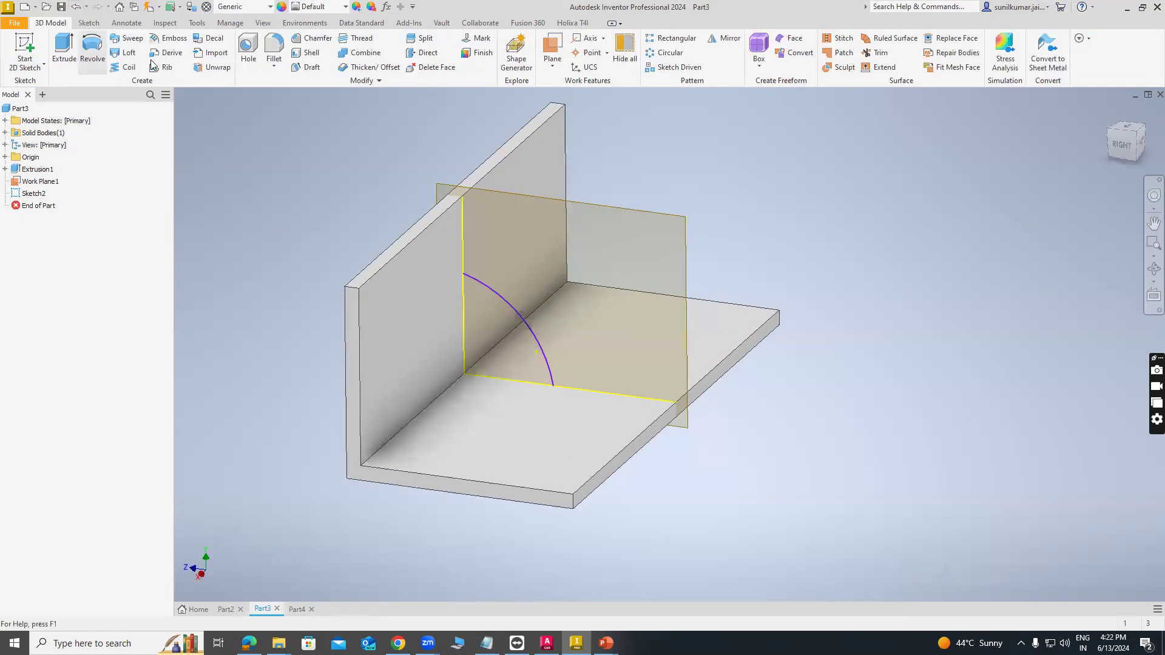
# Start a rib parallel to the sketch plane using the arc profile, with thickness 5.
pyautogui.click(167, 70)
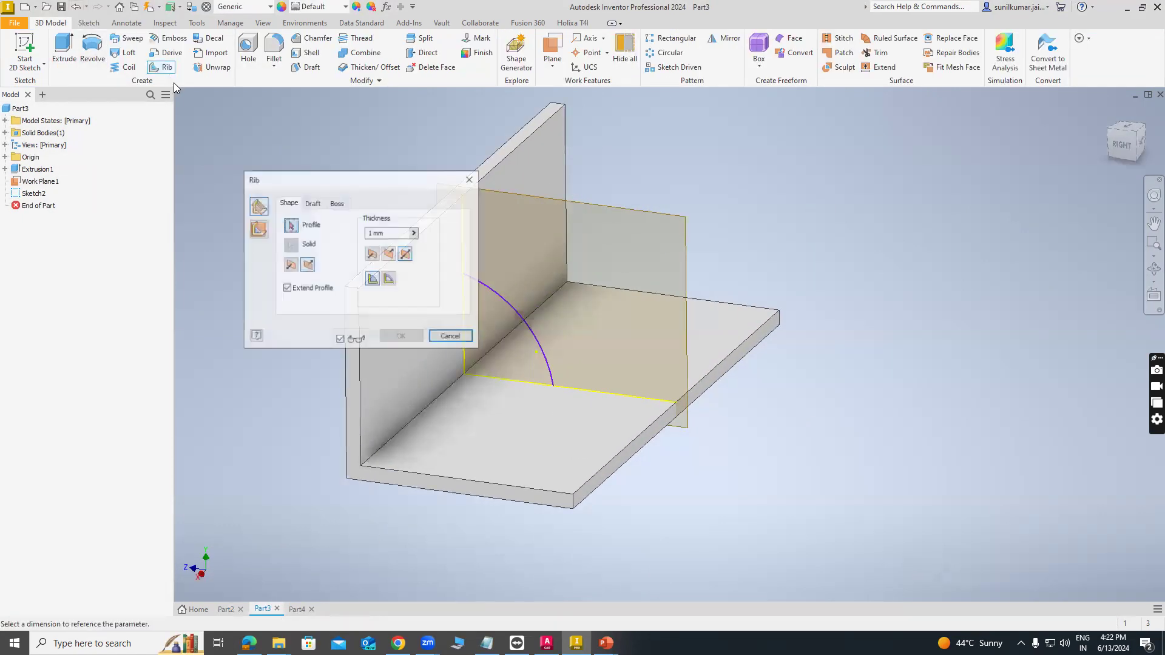
pyautogui.click(257, 230)
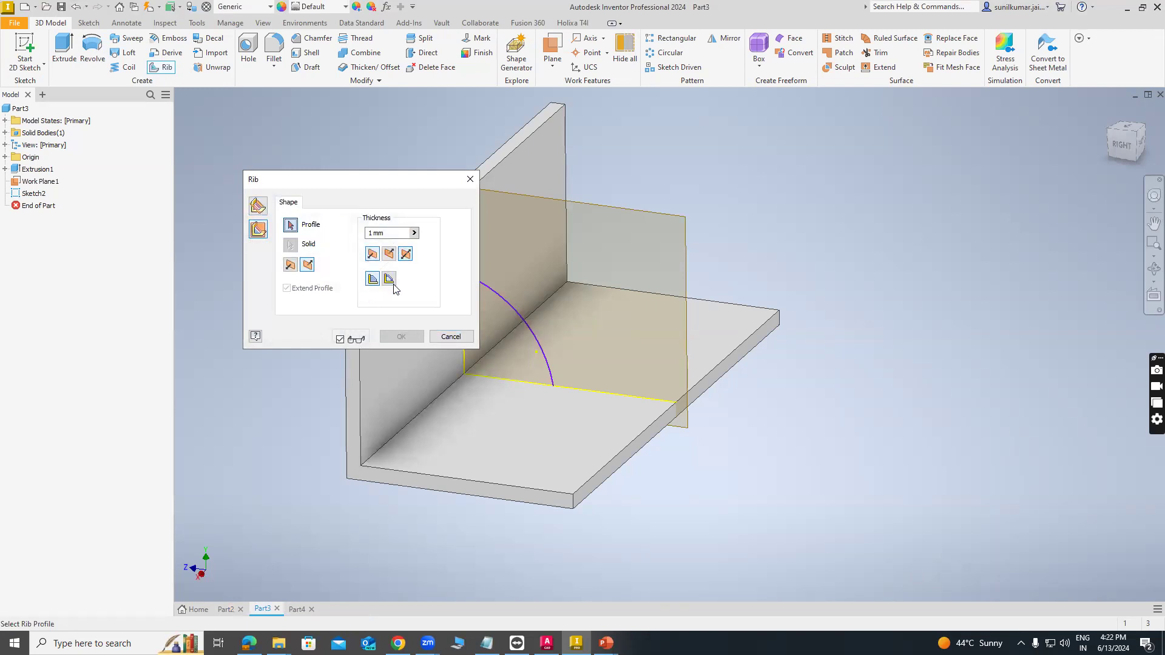
pyautogui.click(536, 339)
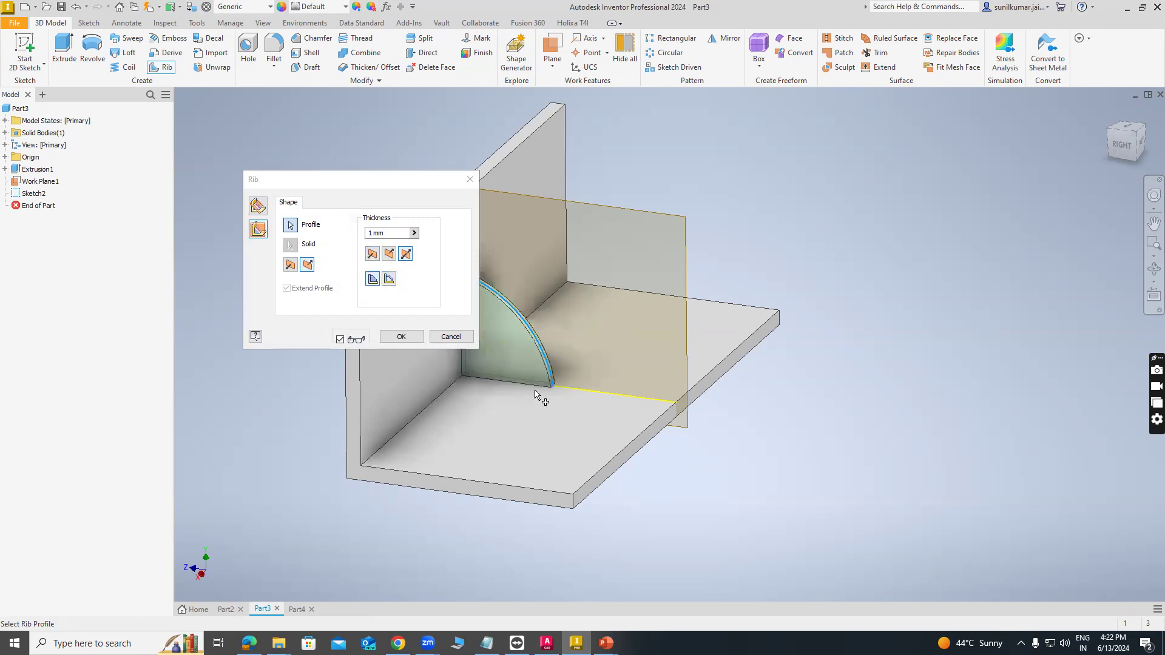
pyautogui.moveTo(750, 473); pyautogui.dragTo(815, 480, button='middle')
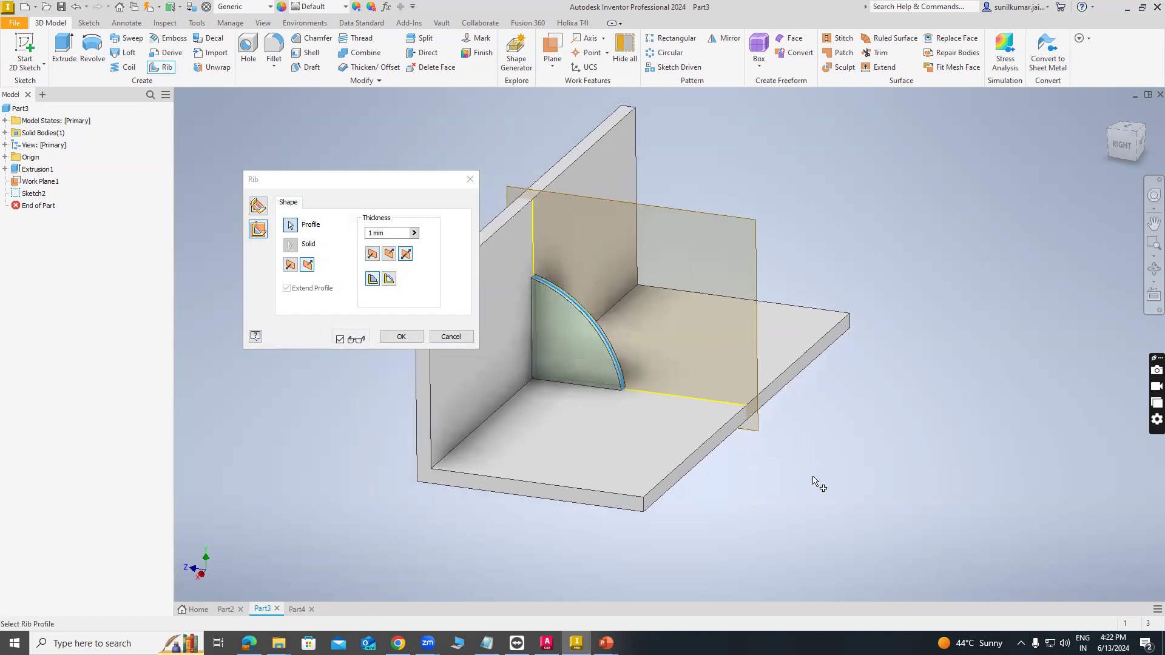
pyautogui.press('F4')
pyautogui.moveTo(871, 473); pyautogui.dragTo(827, 466)
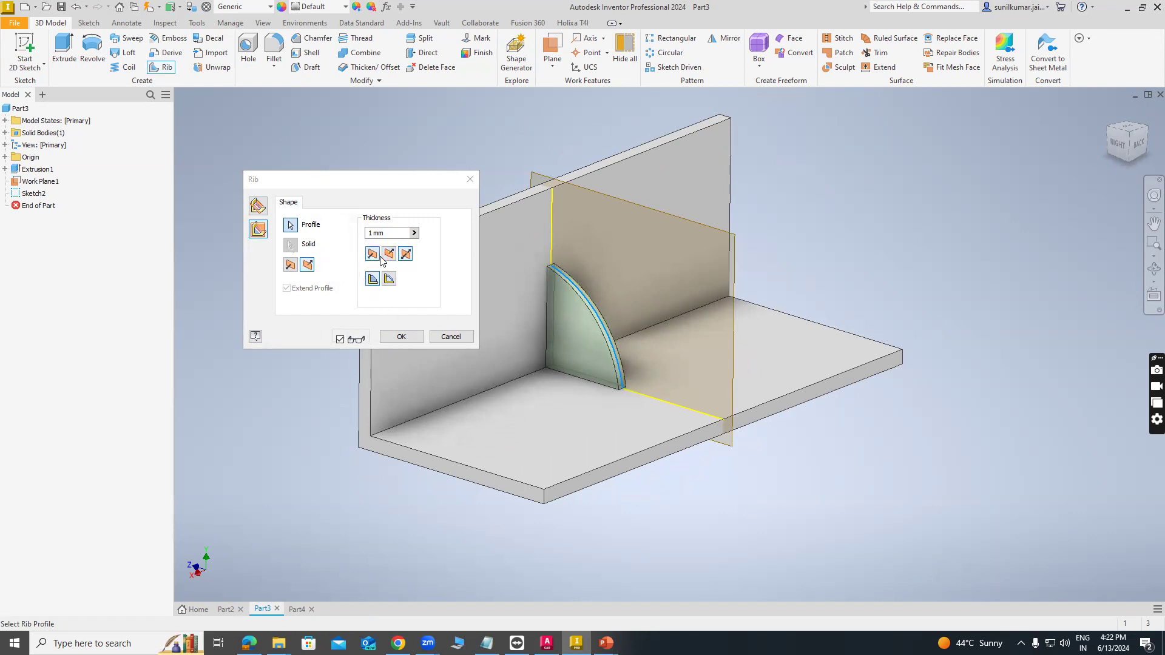
pyautogui.click(391, 233)
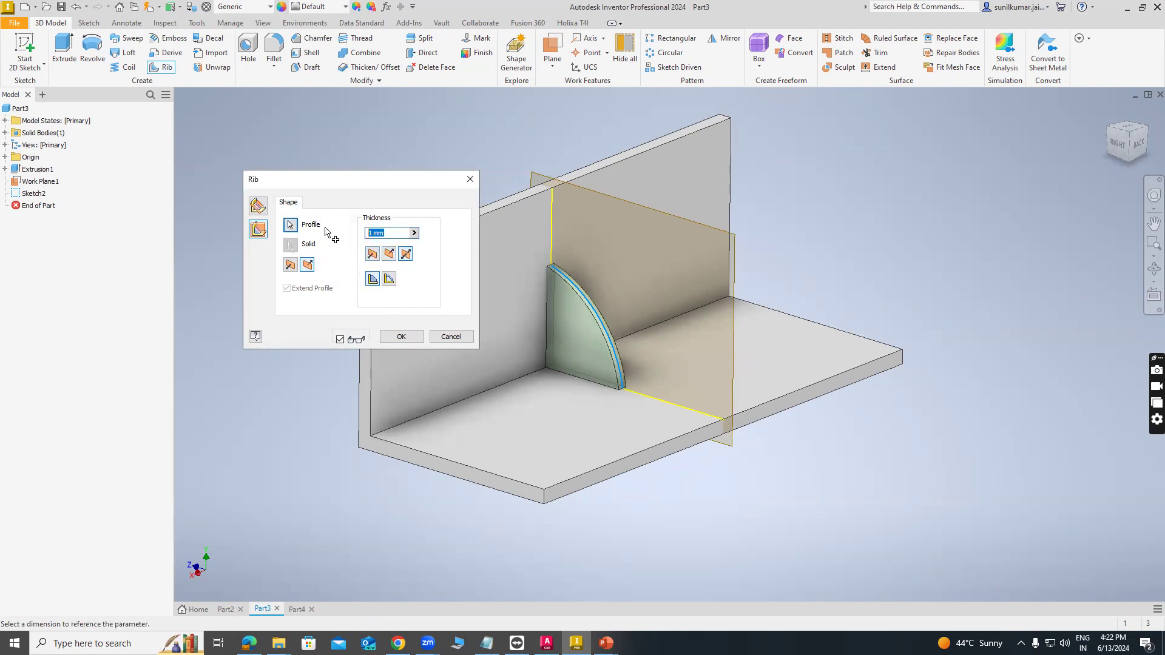
pyautogui.write('5')
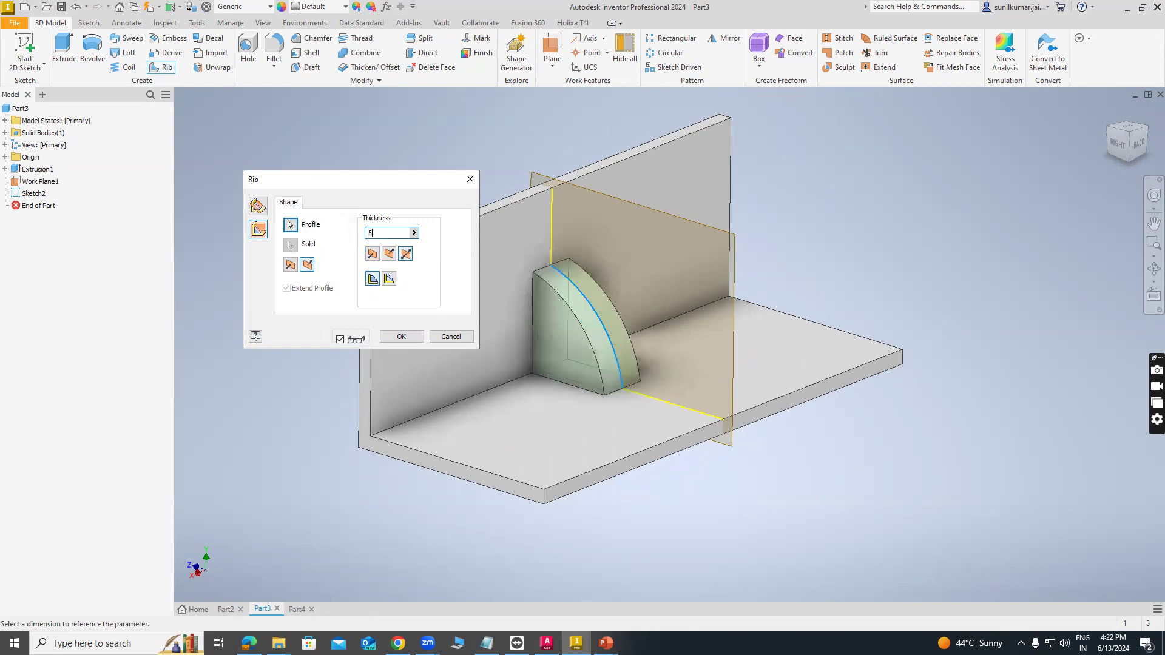
# Set the rib extent to To Next and create Rib1, a 5 mm quarter-round corner gusset.
pyautogui.click(389, 279)
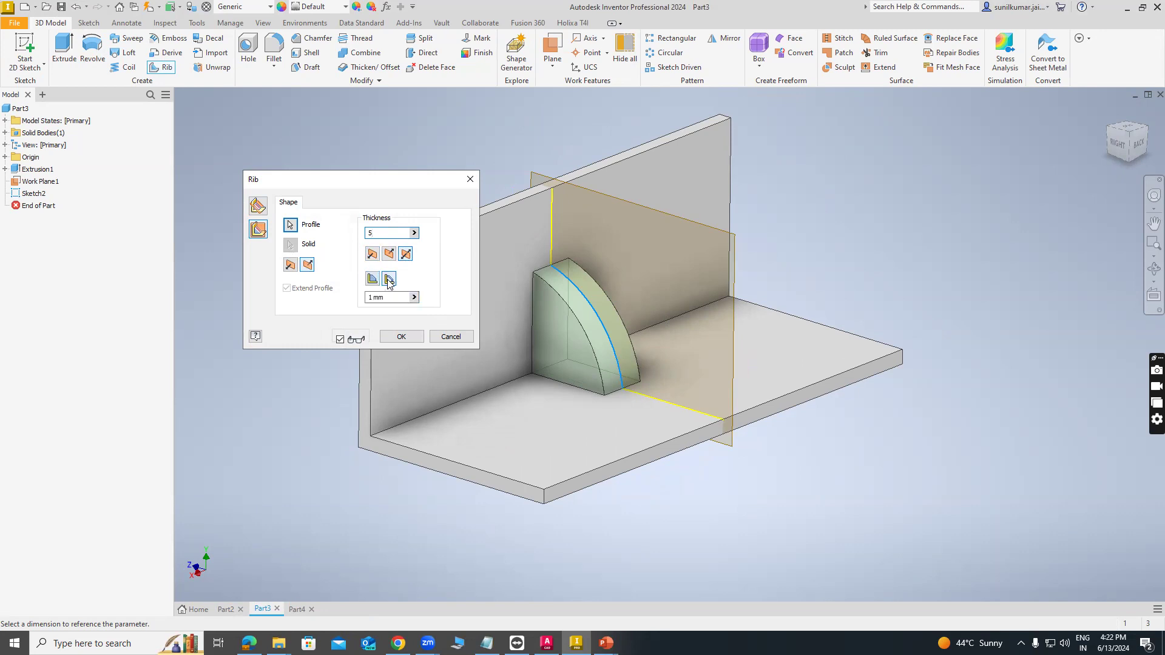
pyautogui.moveTo(476, 417)
pyautogui.keyDown('shift'); pyautogui.mouseDown(button='middle')
pyautogui.moveTo(533, 422)
pyautogui.moveTo(468, 408)
pyautogui.moveTo(502, 408)
pyautogui.moveTo(485, 429)
pyautogui.moveTo(496, 426)
pyautogui.mouseUp(button='middle'); pyautogui.keyUp('shift')
pyautogui.scroll(3, 476, 432)
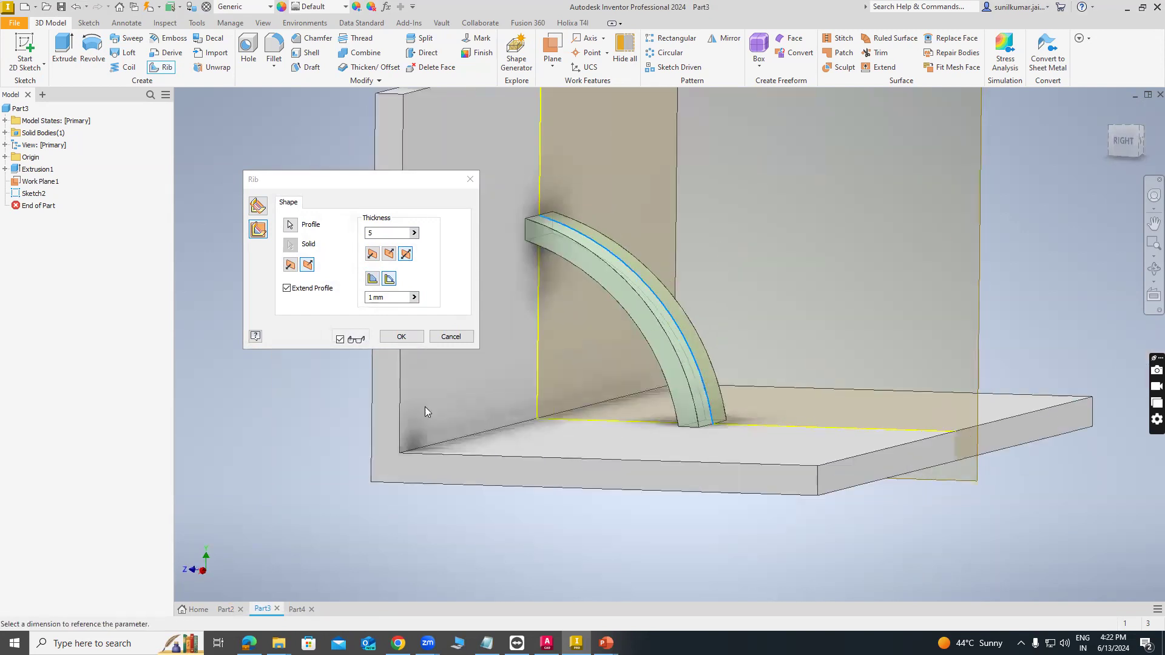
pyautogui.click(395, 298)
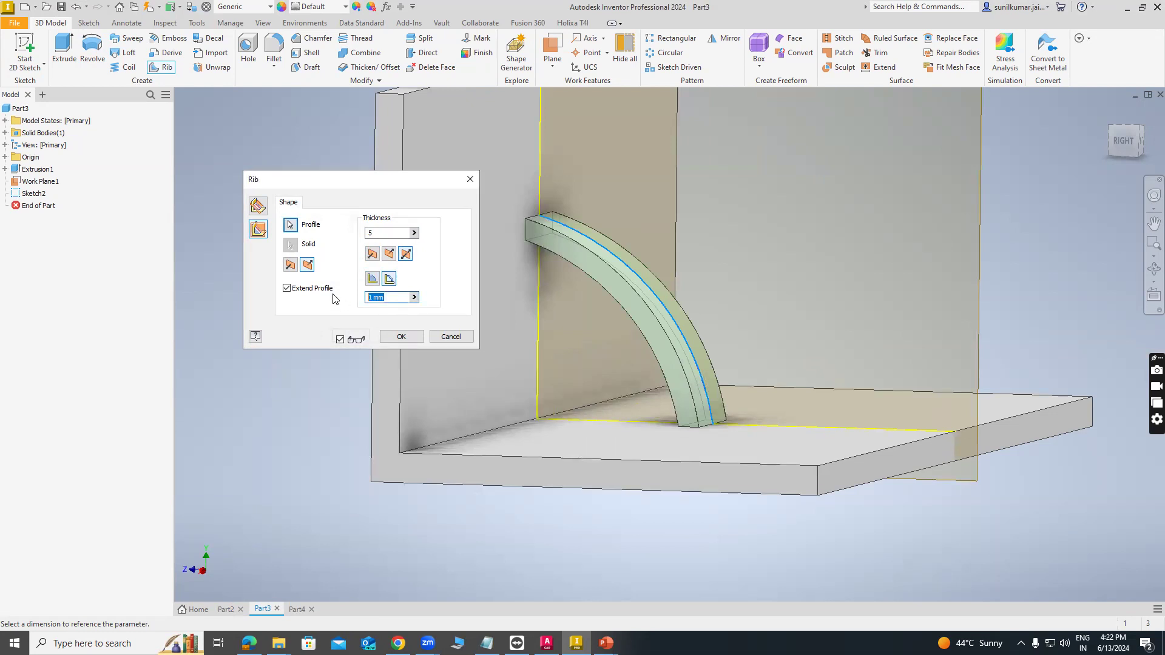
pyautogui.write('2')
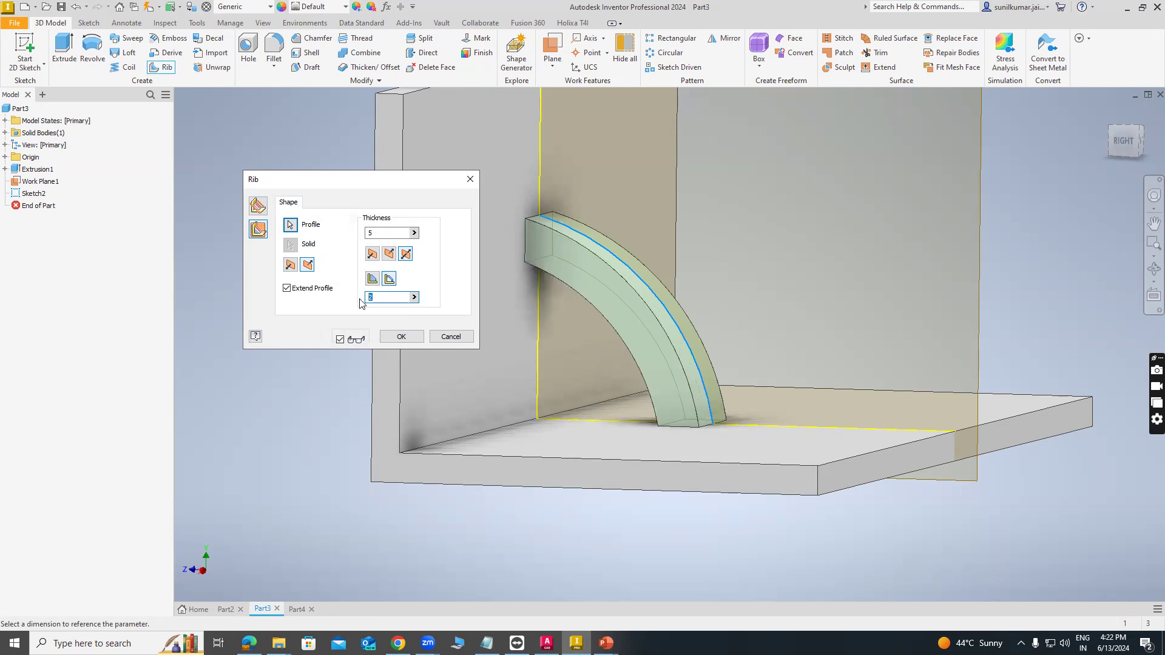
pyautogui.write('3')
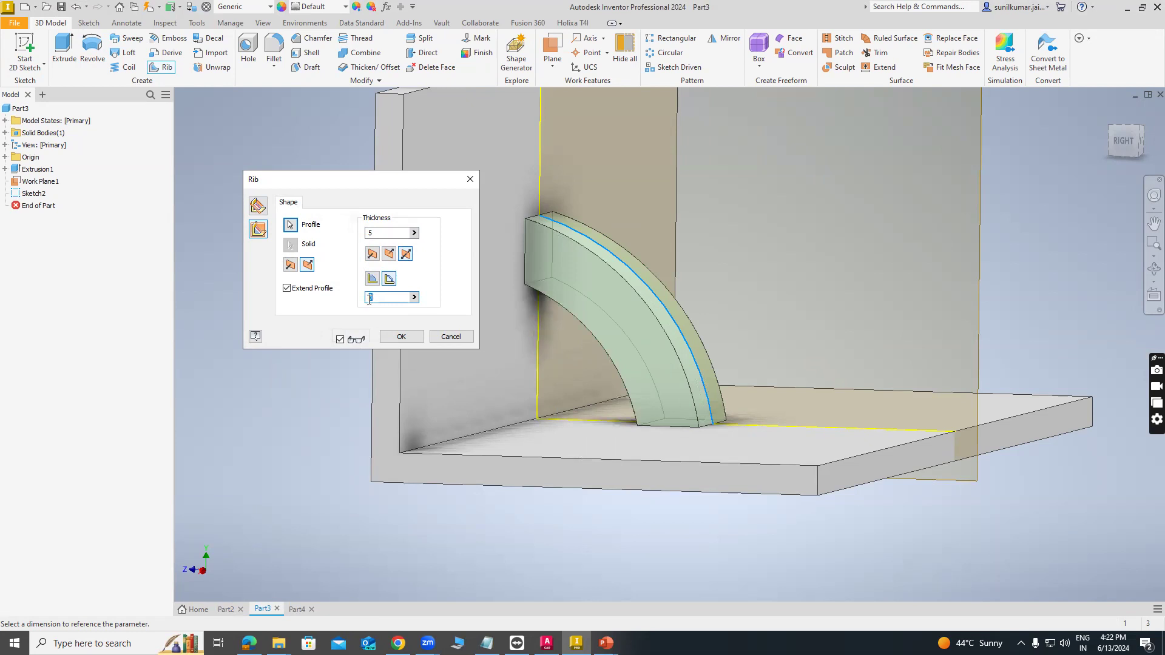
pyautogui.write('1')
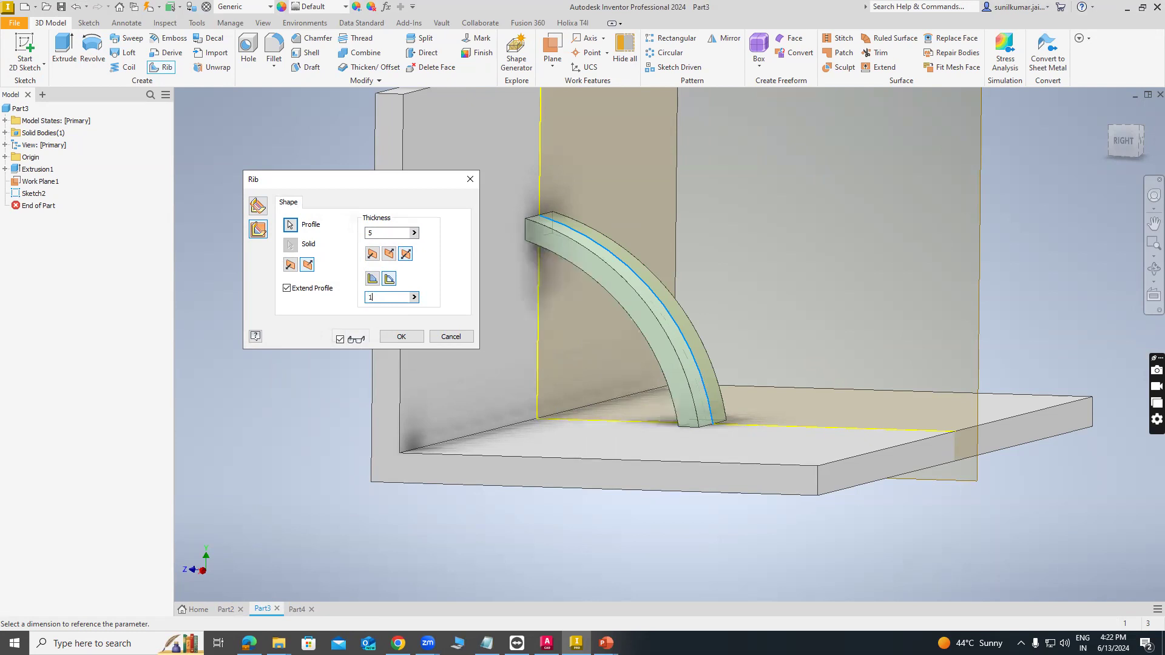
pyautogui.click(372, 278)
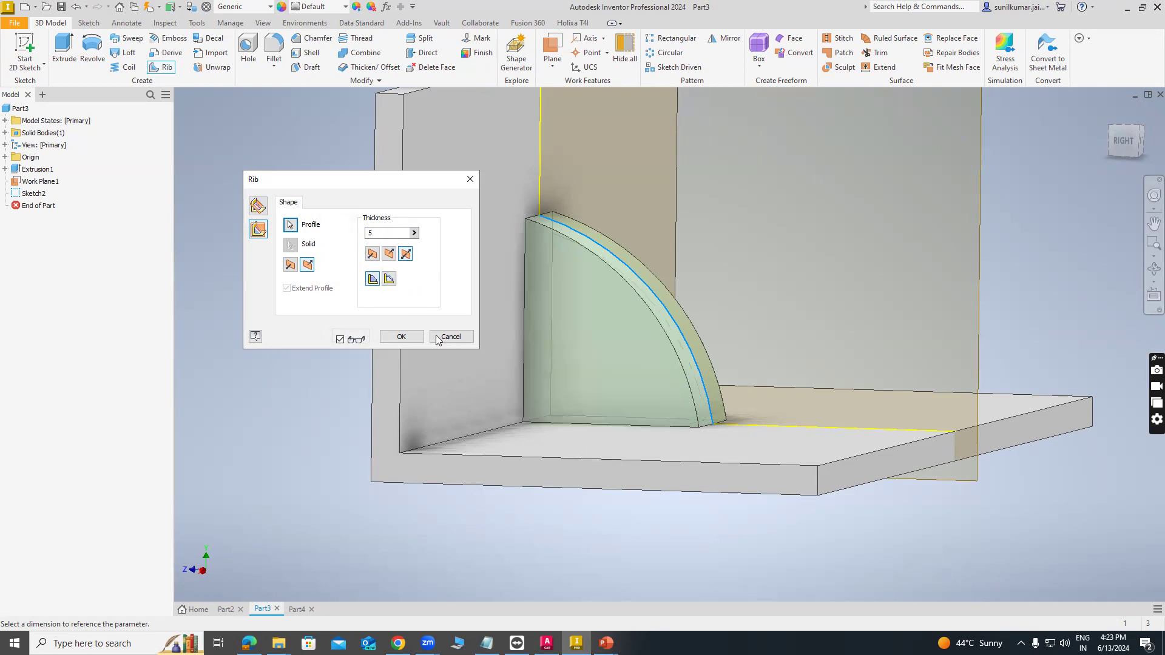
pyautogui.click(402, 337)
pyautogui.scroll(3, 443, 450)
pyautogui.moveTo(442, 450)
pyautogui.keyDown('shift'); pyautogui.mouseDown(button='middle')
pyautogui.moveTo(430, 461)
pyautogui.moveTo(468, 444)
pyautogui.mouseUp(button='middle'); pyautogui.keyUp('shift')
pyautogui.scroll(-3, 267, 259)
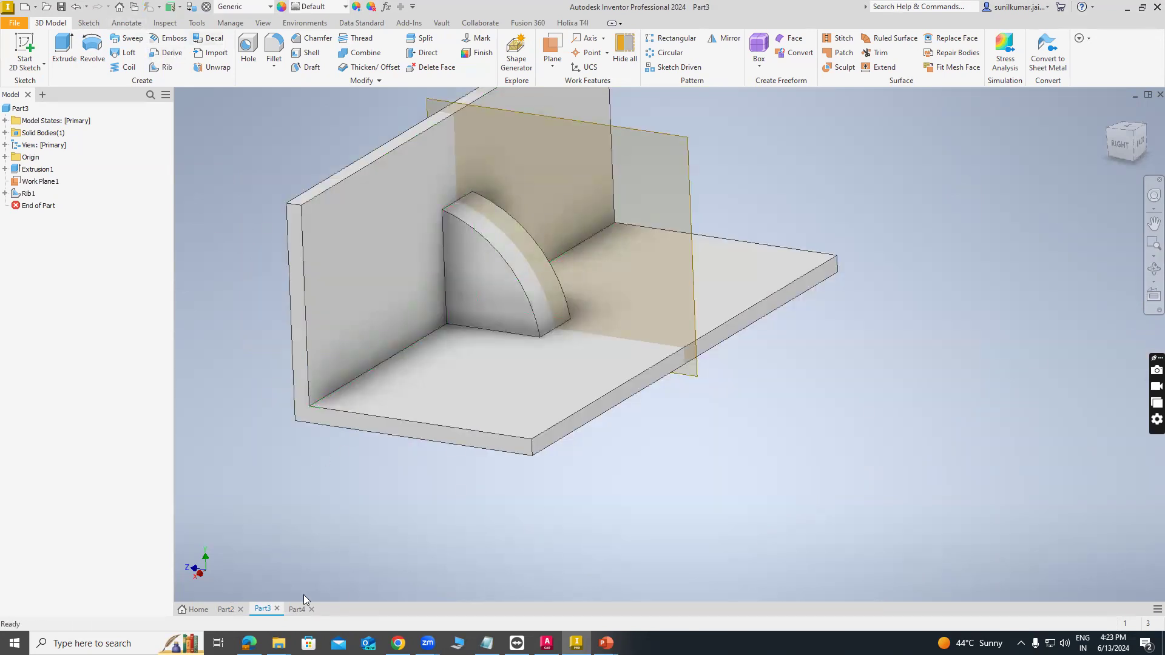
# Switch to Part4 and try Decal twice, dismissing the image-sketch tip each time.
pyautogui.click(295, 609)
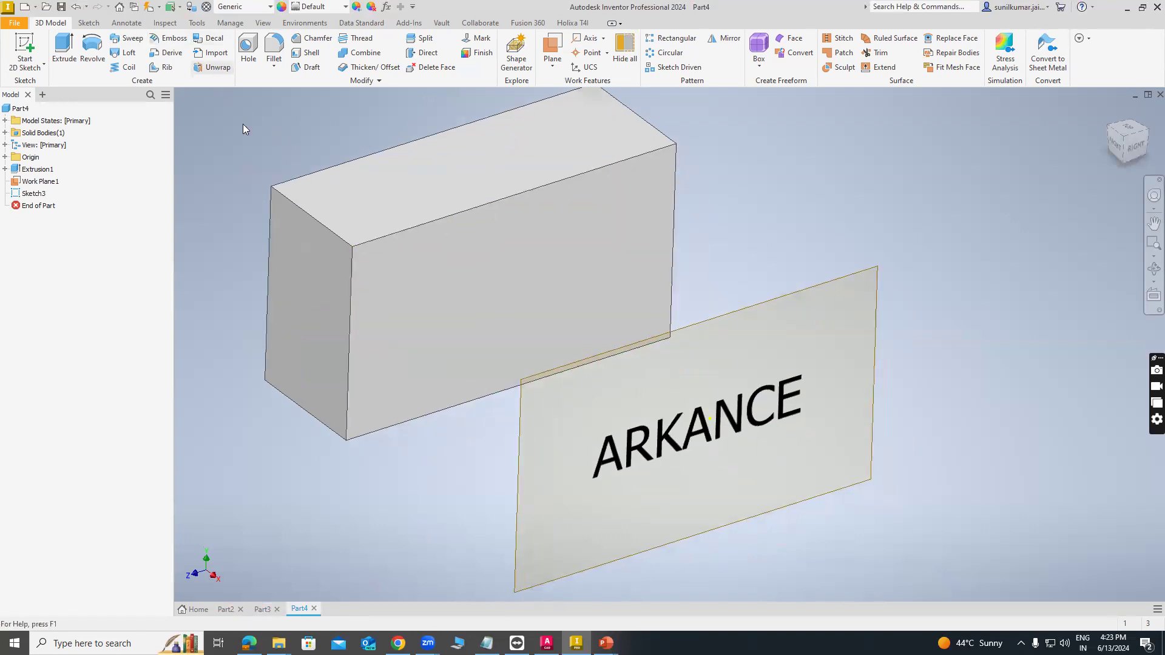
pyautogui.moveTo(243, 124); pyautogui.dragTo(493, 332, button='middle')
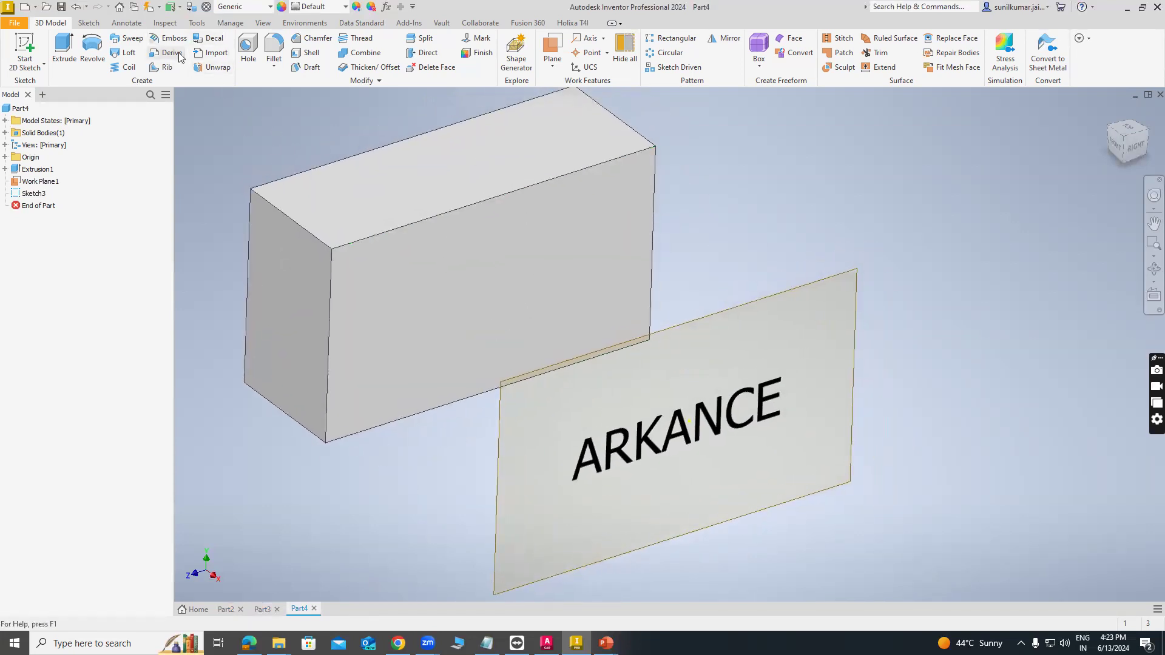
pyautogui.click(212, 40)
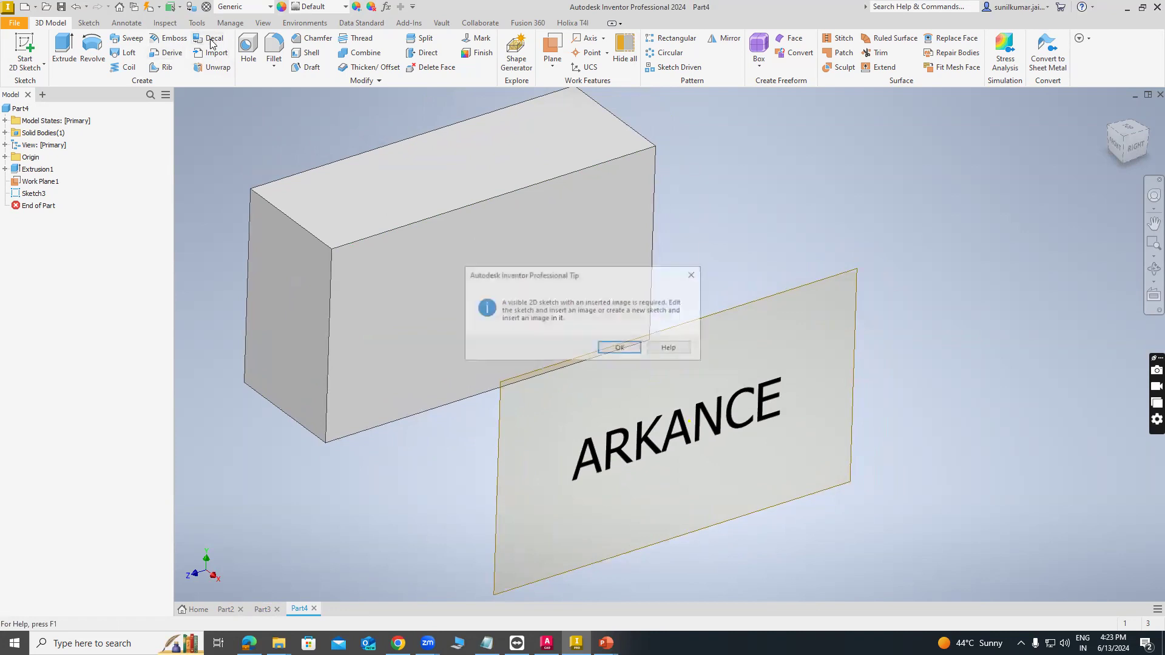
pyautogui.click(619, 348)
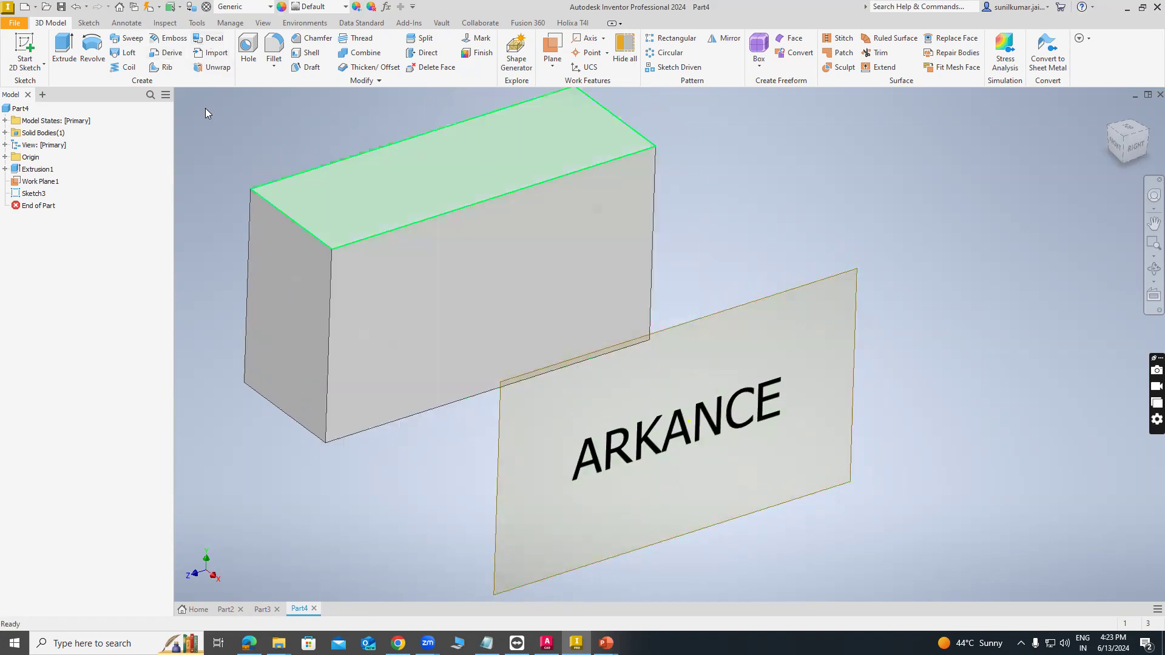
pyautogui.click(207, 41)
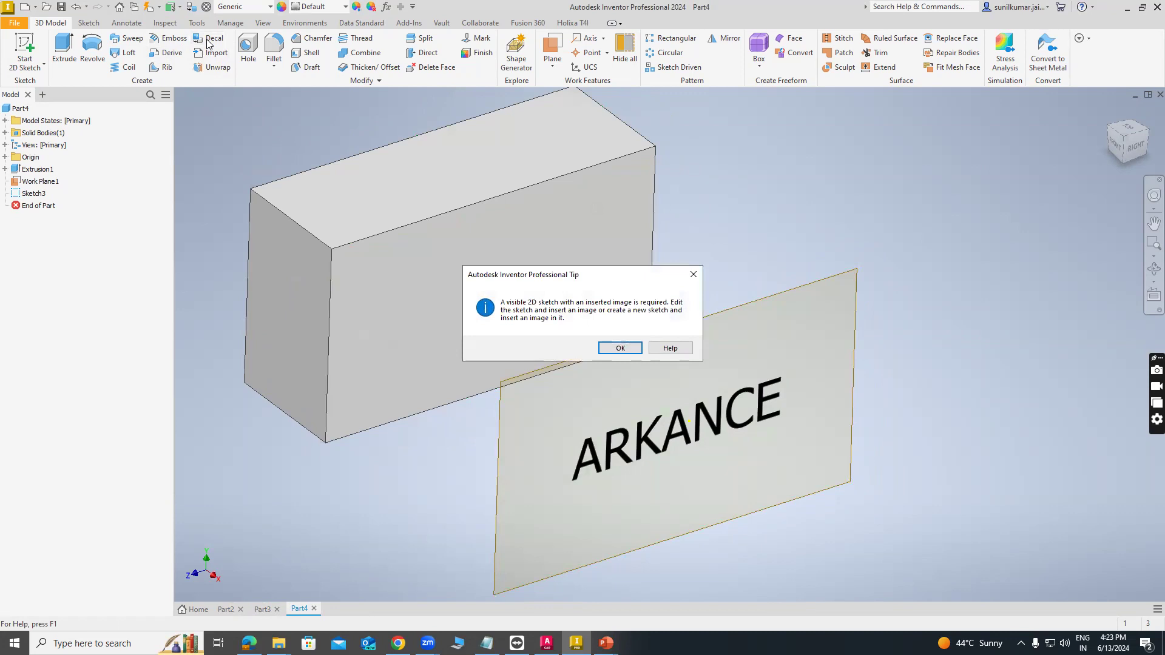
pyautogui.click(619, 348)
# Begin saving Part4 and show the list of save locations.
pyautogui.moveTo(420, 276)
pyautogui.mouseDown(button='middle')
pyautogui.moveTo(455, 187)
pyautogui.moveTo(431, 267)
pyautogui.mouseUp(button='middle')
pyautogui.click(61, 8)
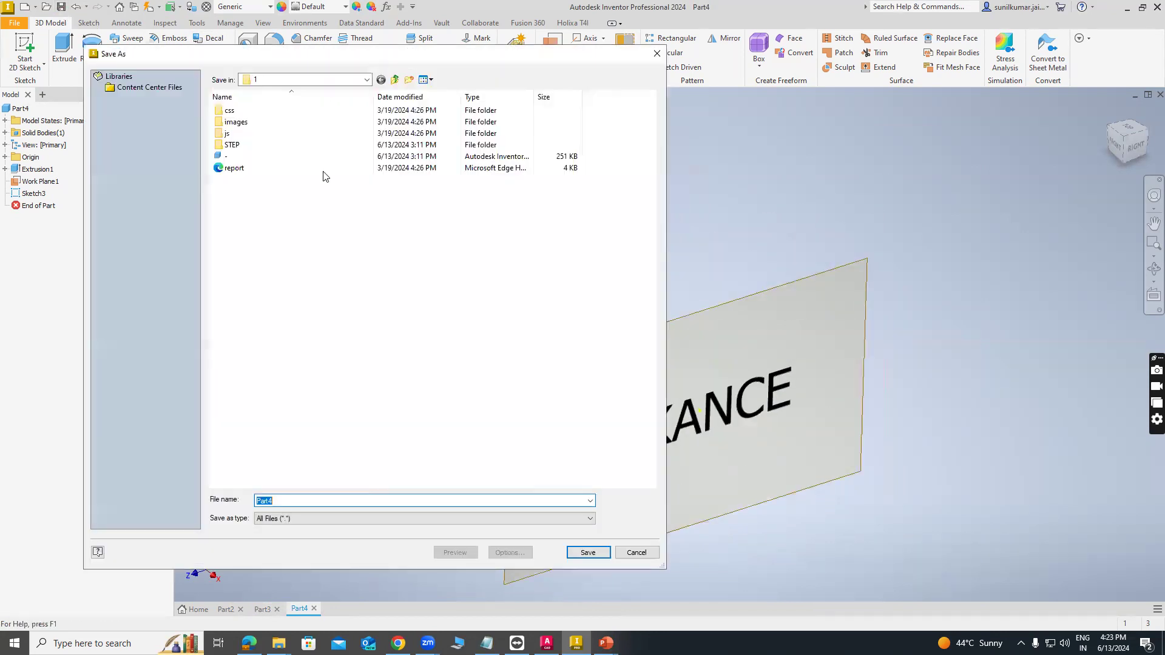
pyautogui.click(267, 82)
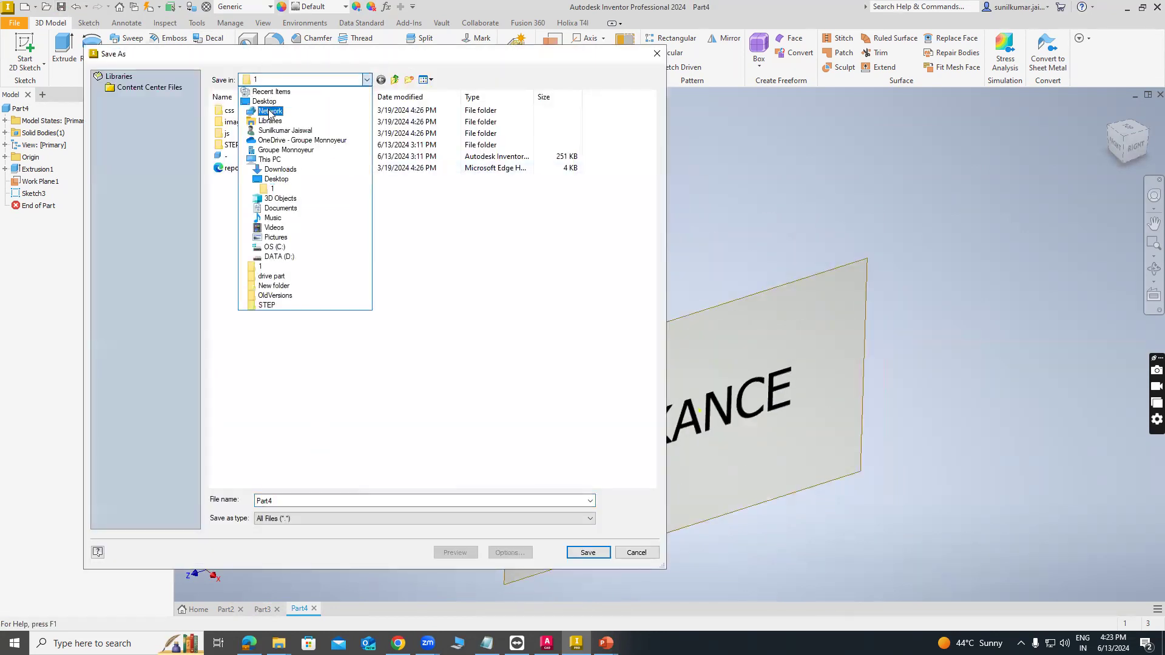
# Save the part to the Desktop as '0', then try Decal again and dismiss its tip.
pyautogui.click(265, 101)
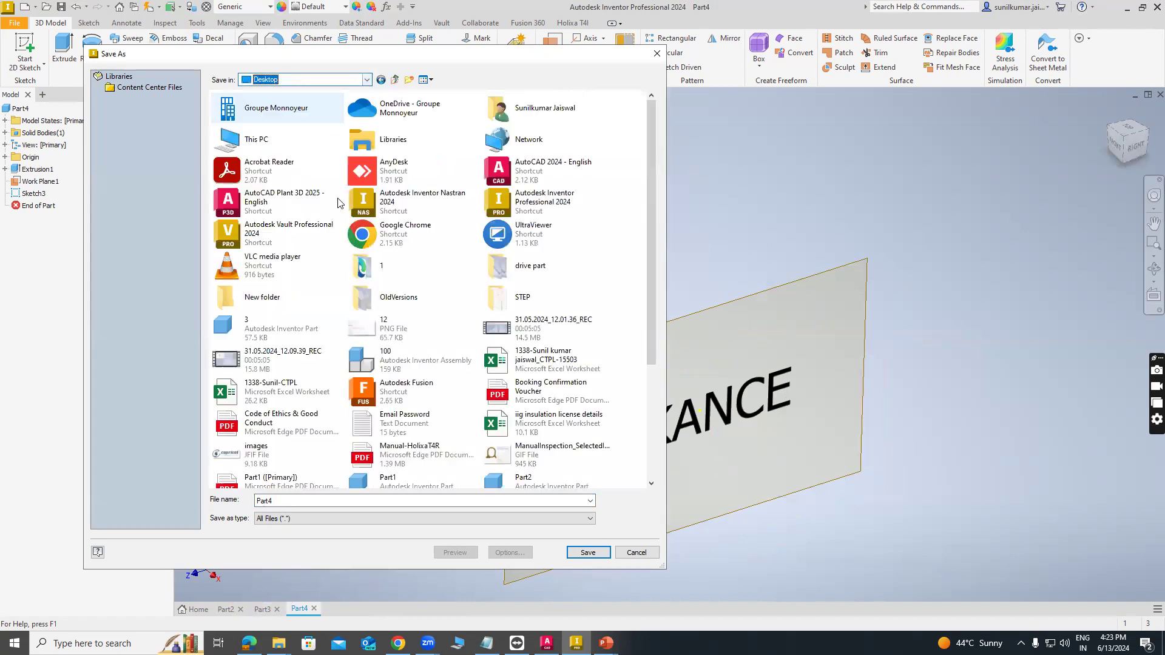
pyautogui.doubleClick(532, 505)
pyautogui.write('0')
pyautogui.press('Return')
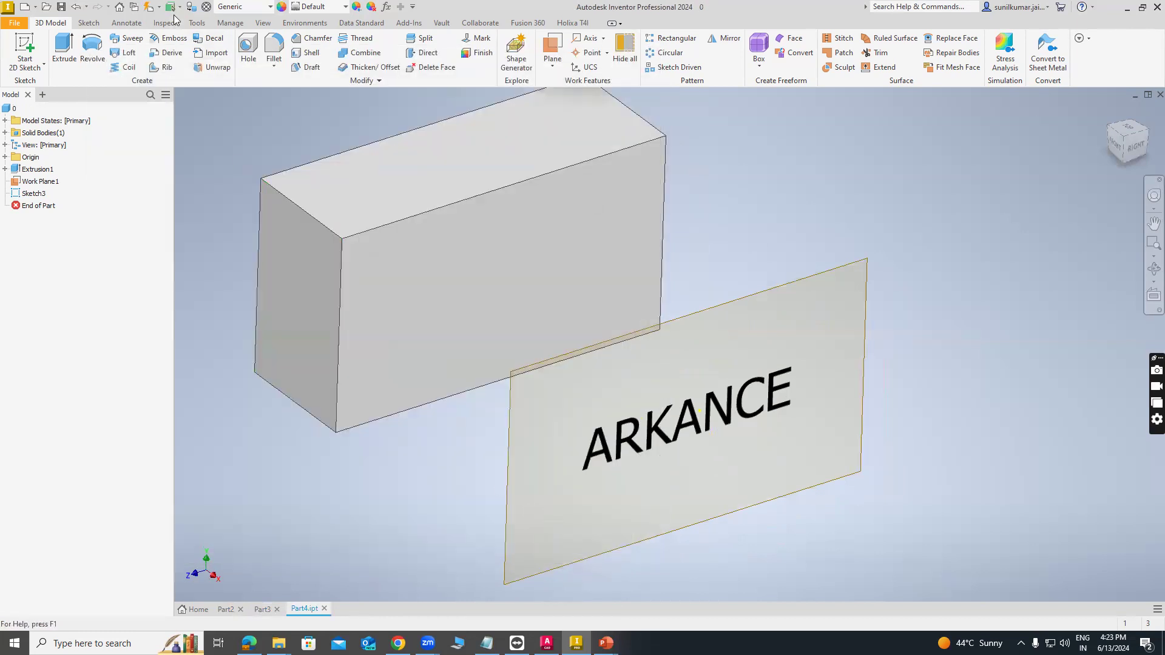
pyautogui.click(202, 40)
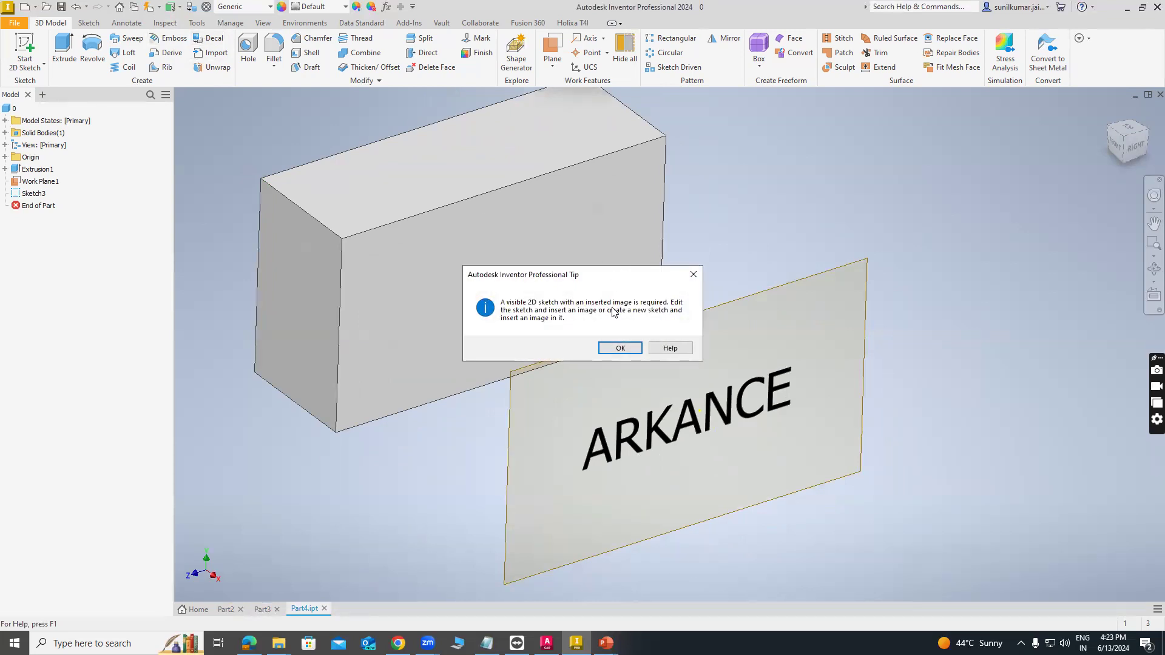
pyautogui.click(620, 348)
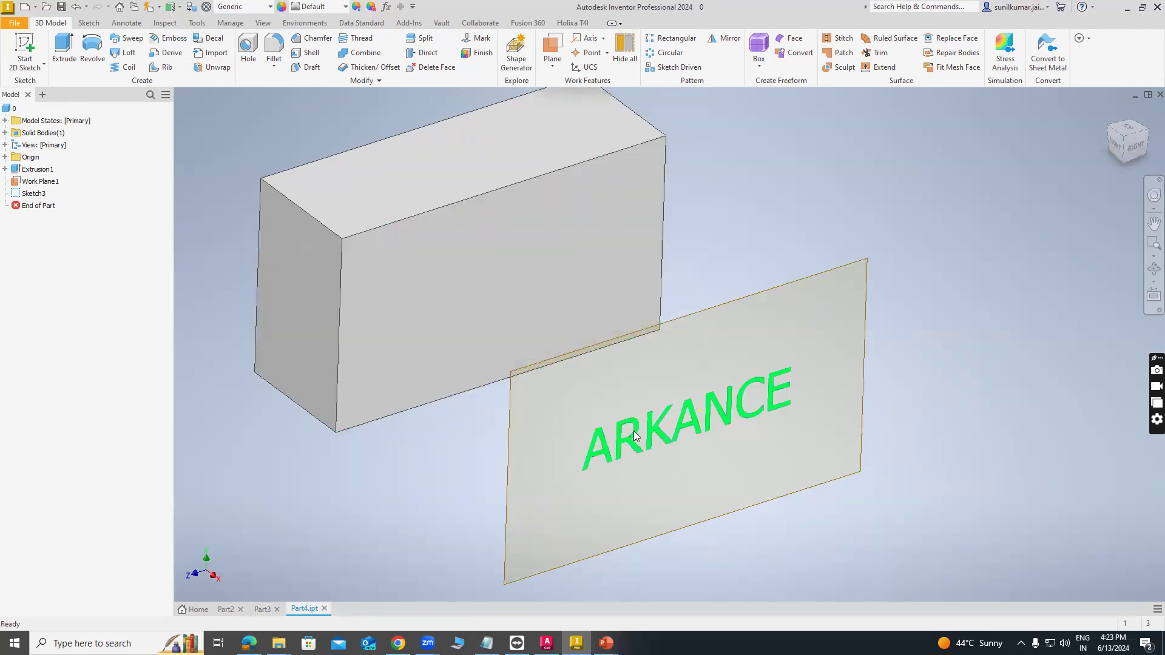
# Start an Emboss feature and pick the ARKANCE text as its profile.
pyautogui.press('F2')
pyautogui.moveTo(356, 195); pyautogui.dragTo(385, 208)
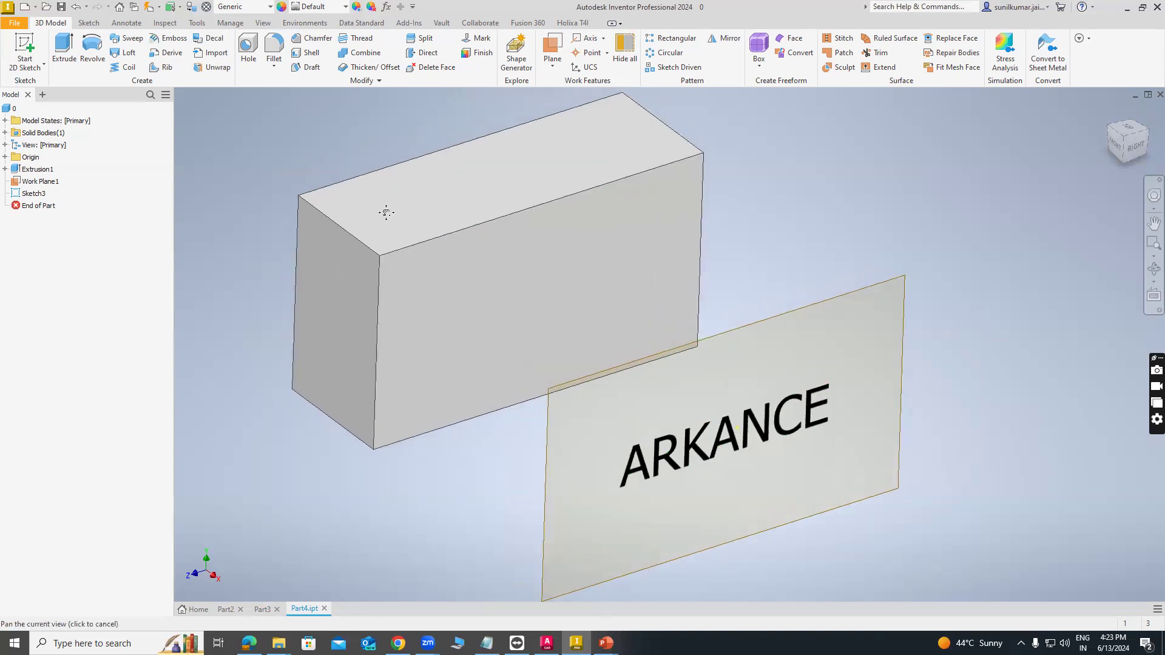
pyautogui.moveTo(208, 122); pyautogui.dragTo(230, 152)
pyautogui.press('Escape')
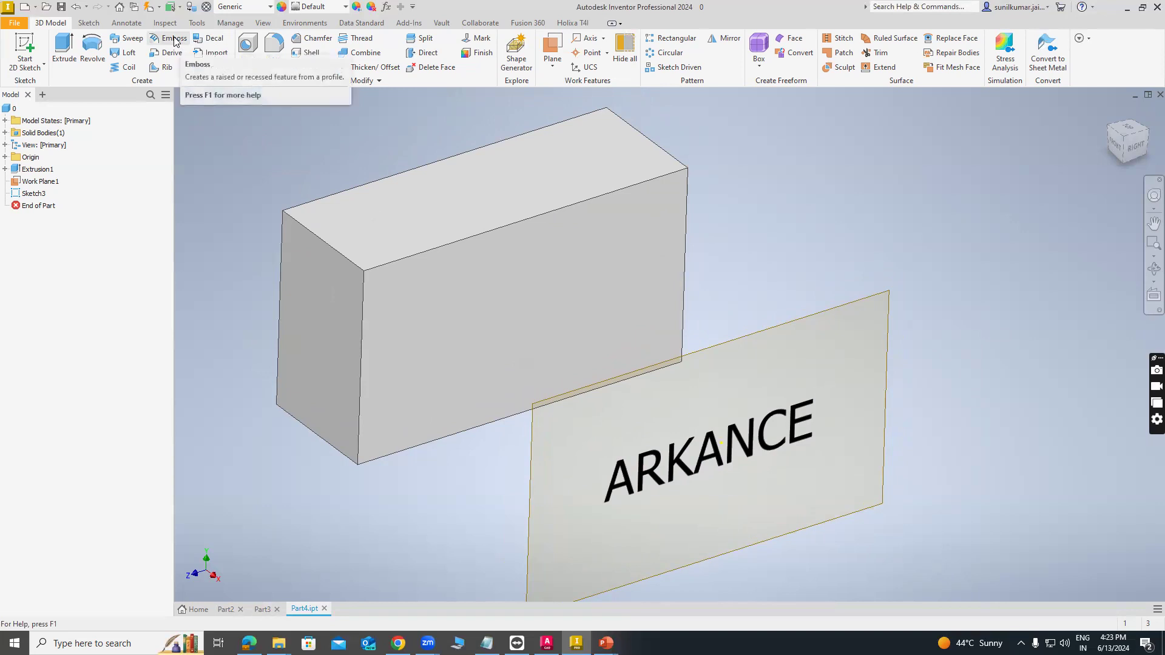
pyautogui.click(174, 39)
pyautogui.press('F2')
pyautogui.moveTo(538, 316); pyautogui.dragTo(643, 252)
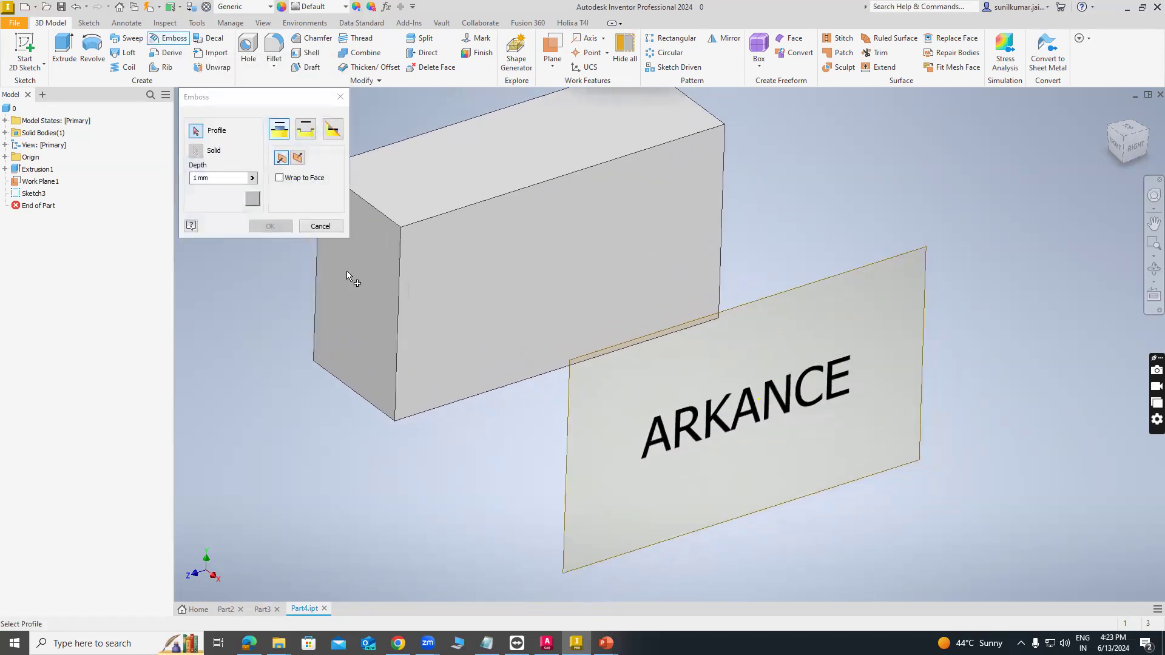
pyautogui.moveTo(667, 437); pyautogui.dragTo(670, 398)
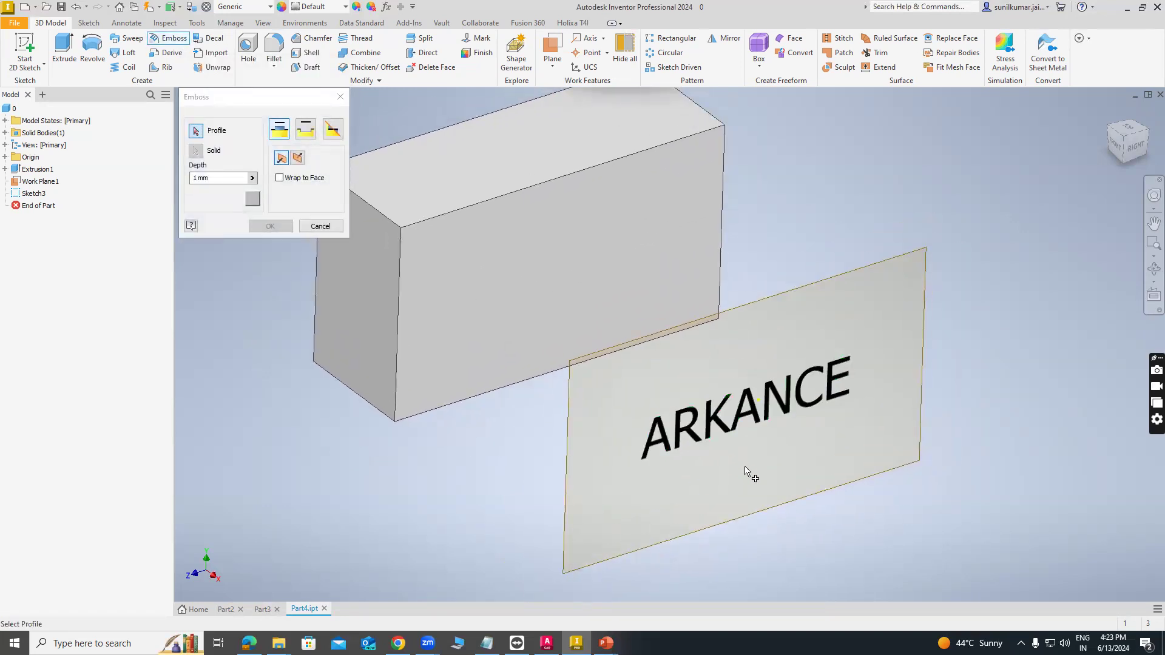
pyautogui.press('F4')
pyautogui.moveTo(807, 463); pyautogui.dragTo(799, 434)
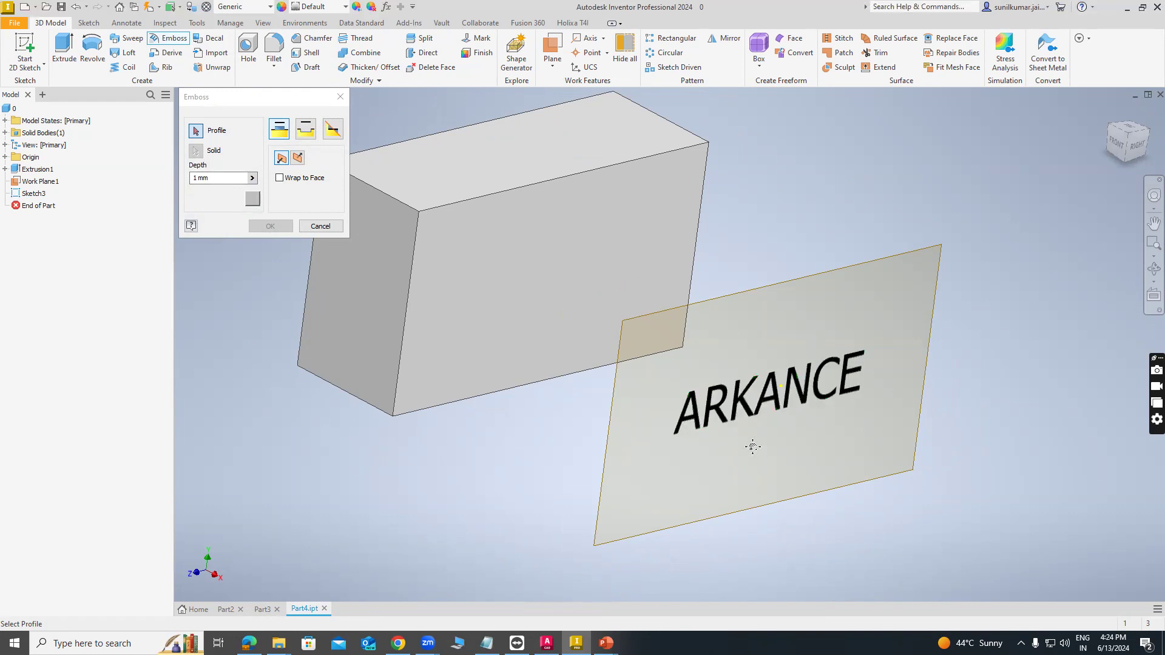
pyautogui.moveTo(753, 447)
pyautogui.keyDown('shift'); pyautogui.mouseDown(button='middle')
pyautogui.moveTo(781, 424)
pyautogui.moveTo(773, 406)
pyautogui.moveTo(767, 456)
pyautogui.moveTo(728, 425)
pyautogui.mouseUp(button='middle'); pyautogui.keyUp('shift')
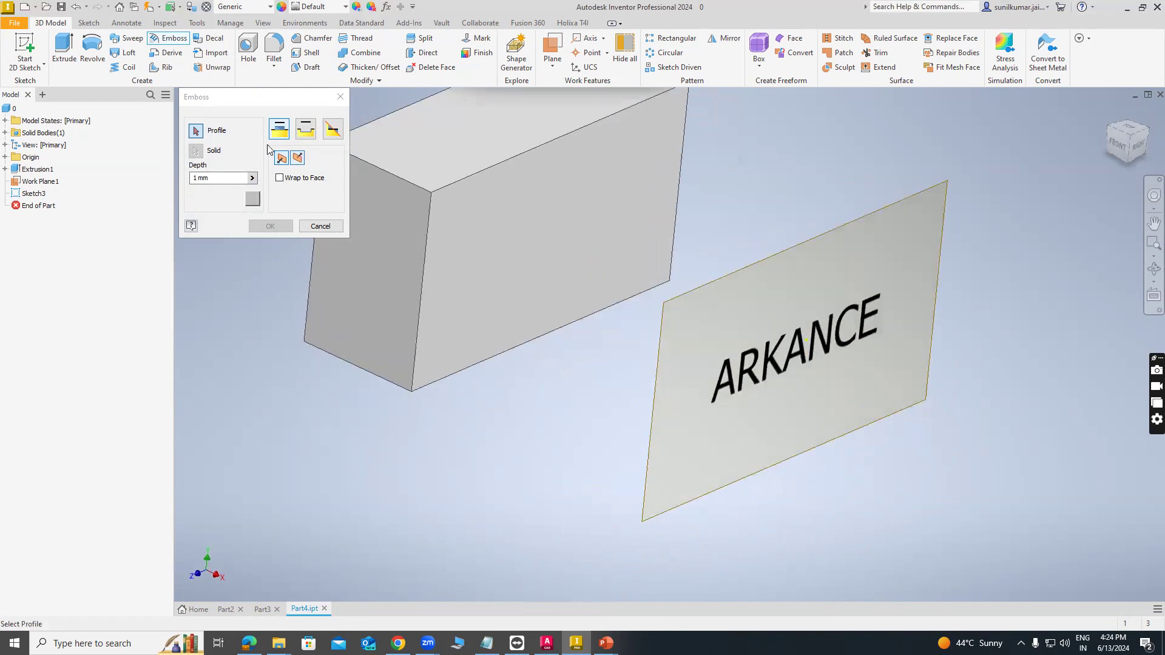
pyautogui.click(196, 132)
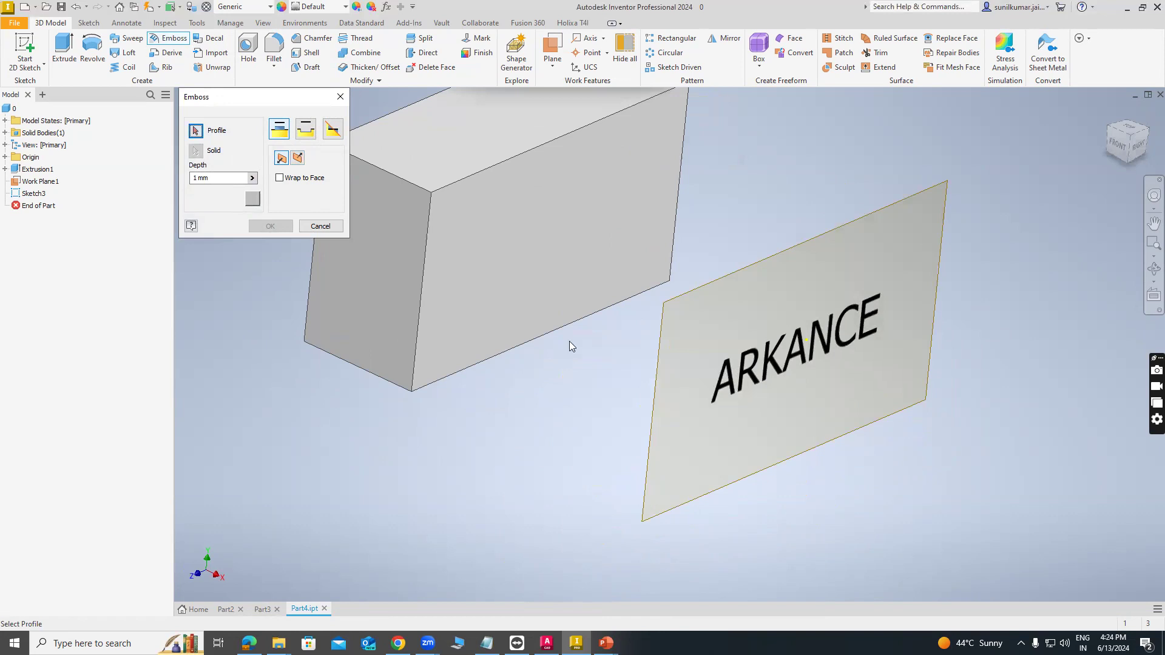
pyautogui.click(741, 386)
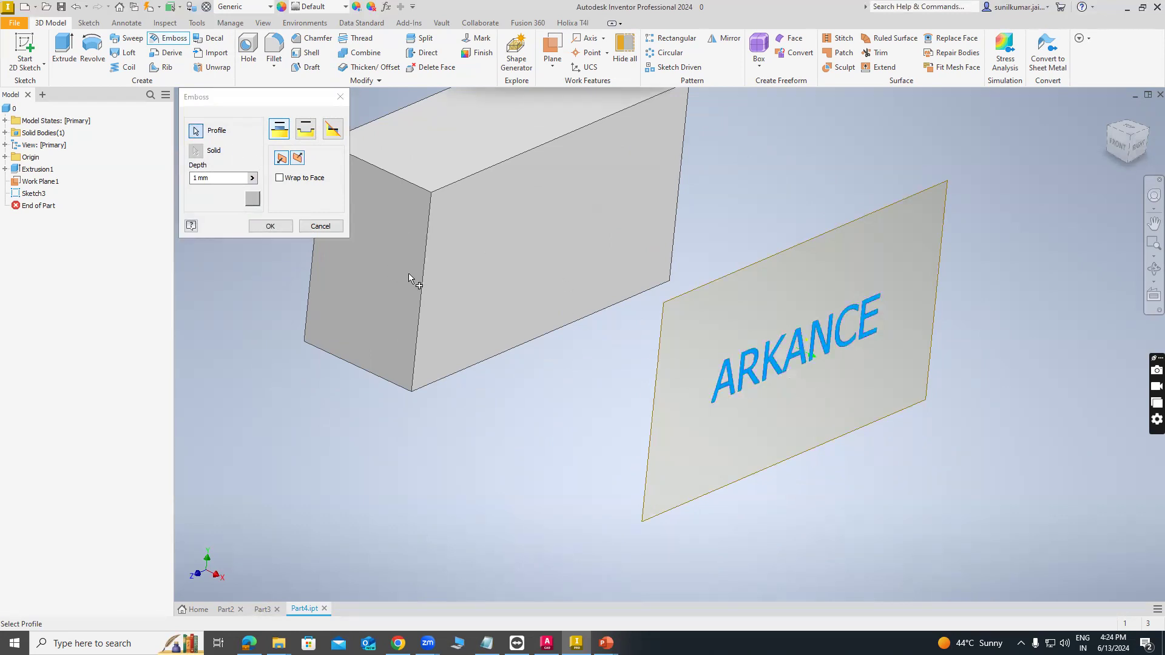
pyautogui.moveTo(475, 281); pyautogui.dragTo(470, 290, button='middle')
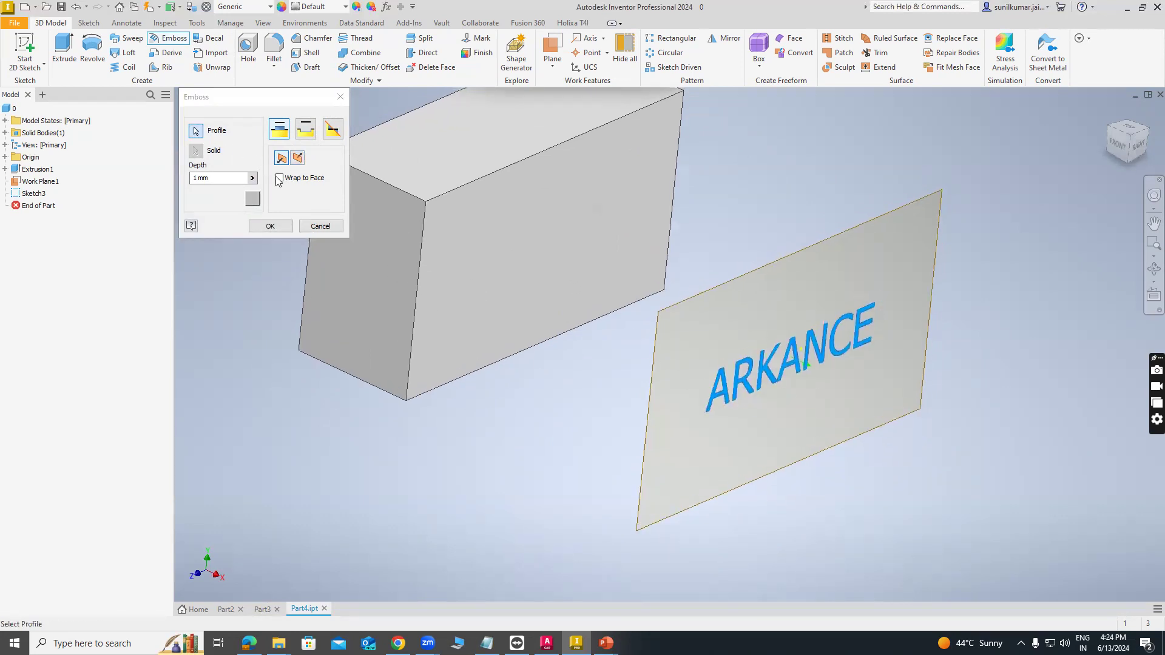
# Emboss from face 1 mm toward the block, wrapped onto its front face, and inspect the lettering.
pyautogui.click(284, 133)
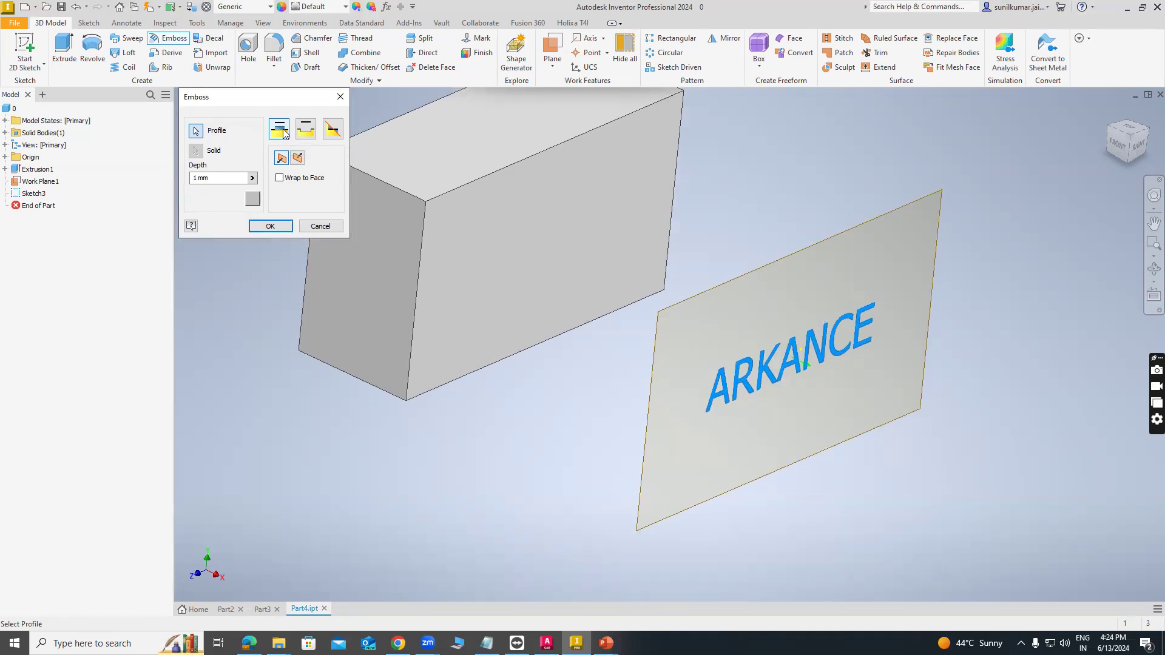
pyautogui.click(280, 178)
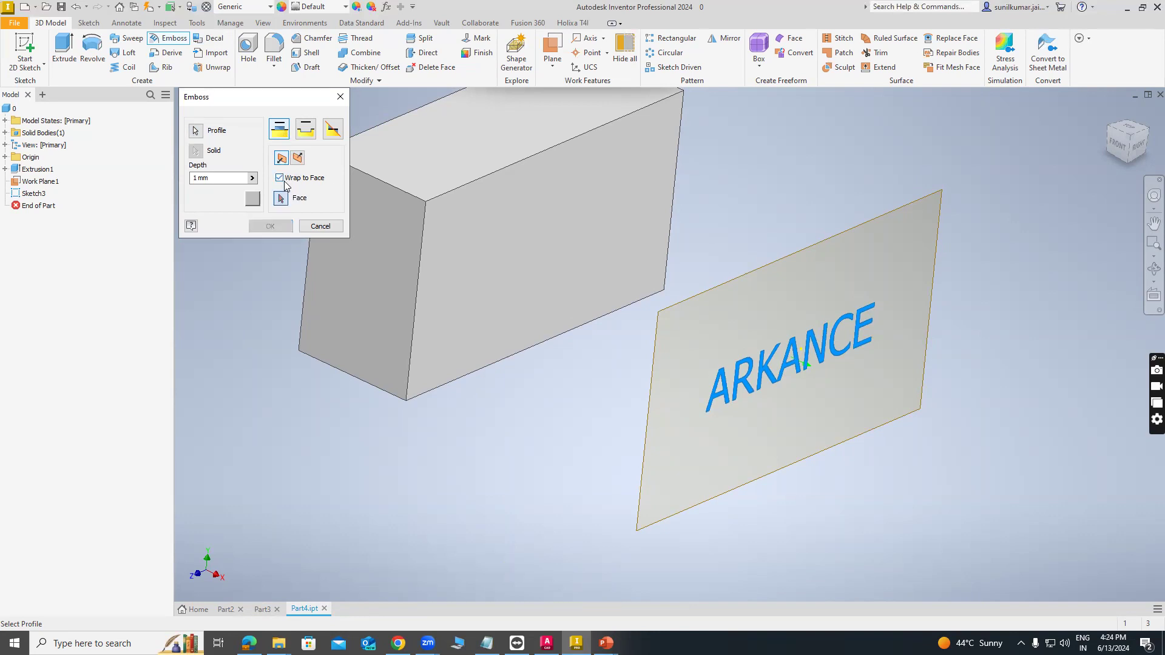
pyautogui.click(280, 199)
pyautogui.click(202, 132)
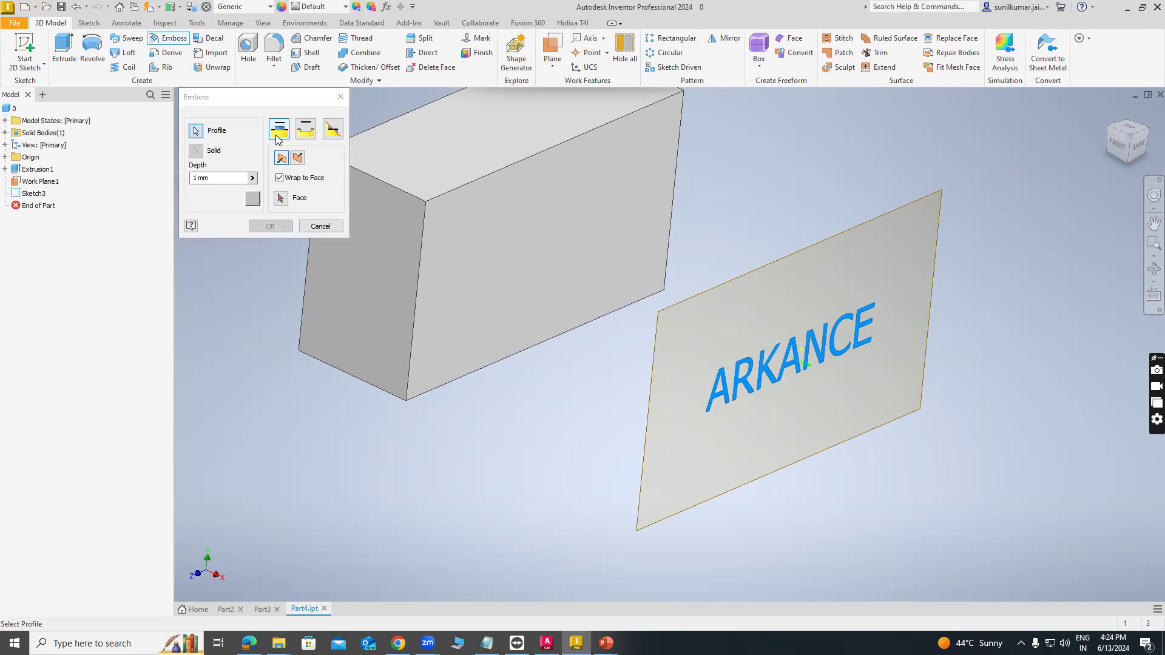
pyautogui.click(298, 159)
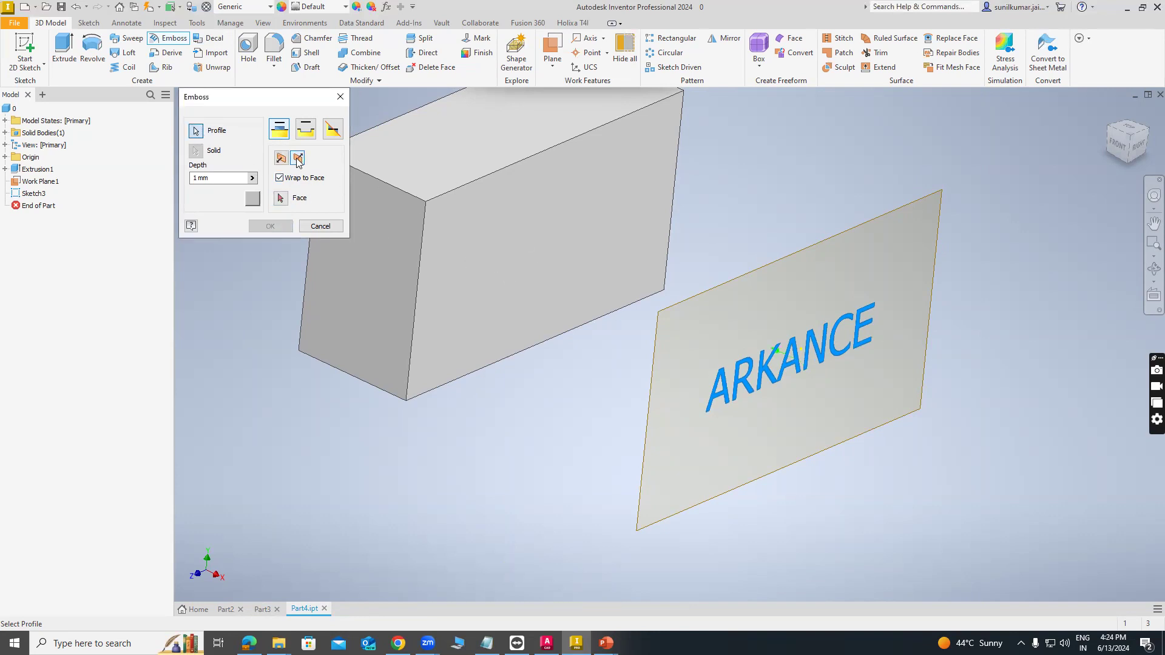
pyautogui.click(281, 198)
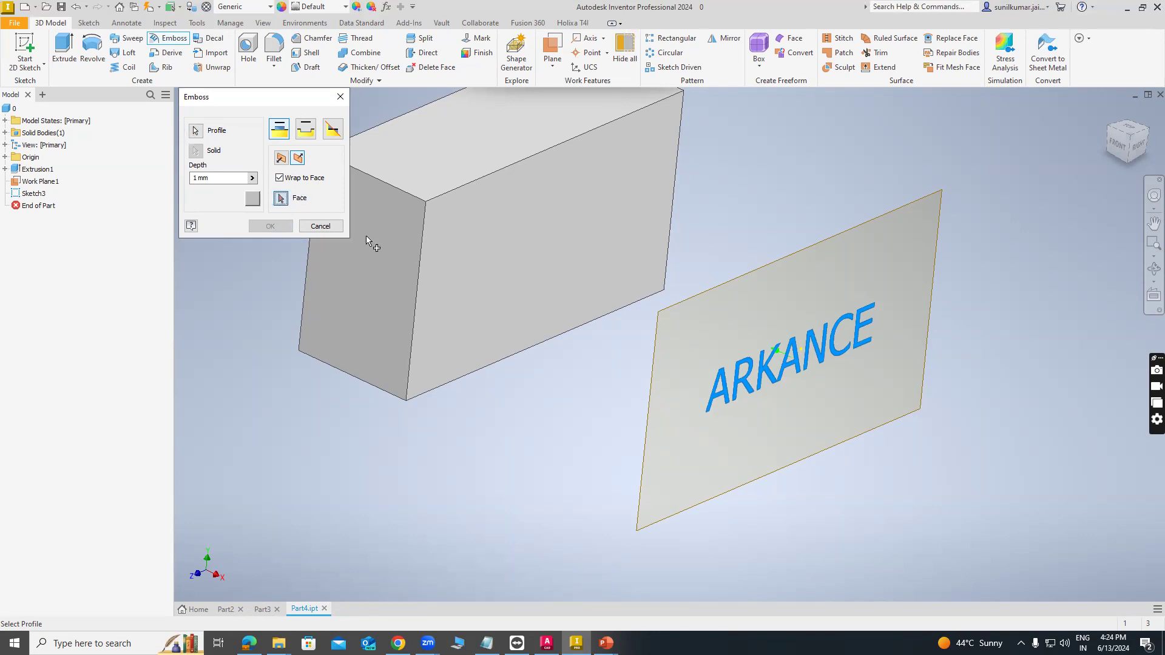
pyautogui.click(471, 251)
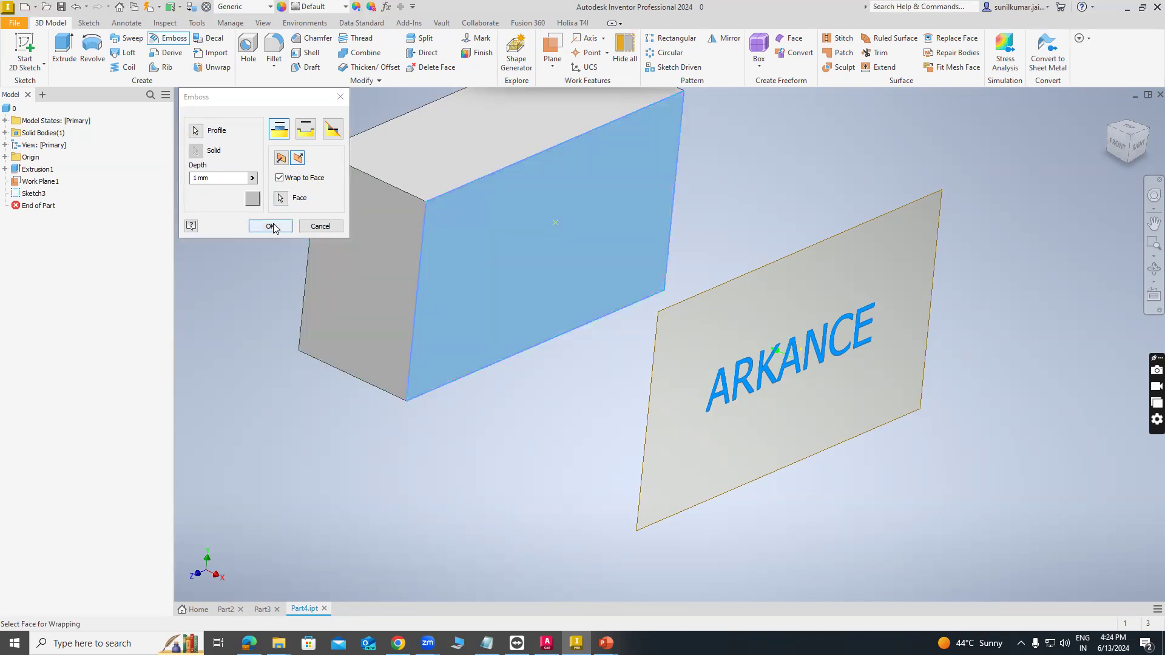
pyautogui.click(270, 226)
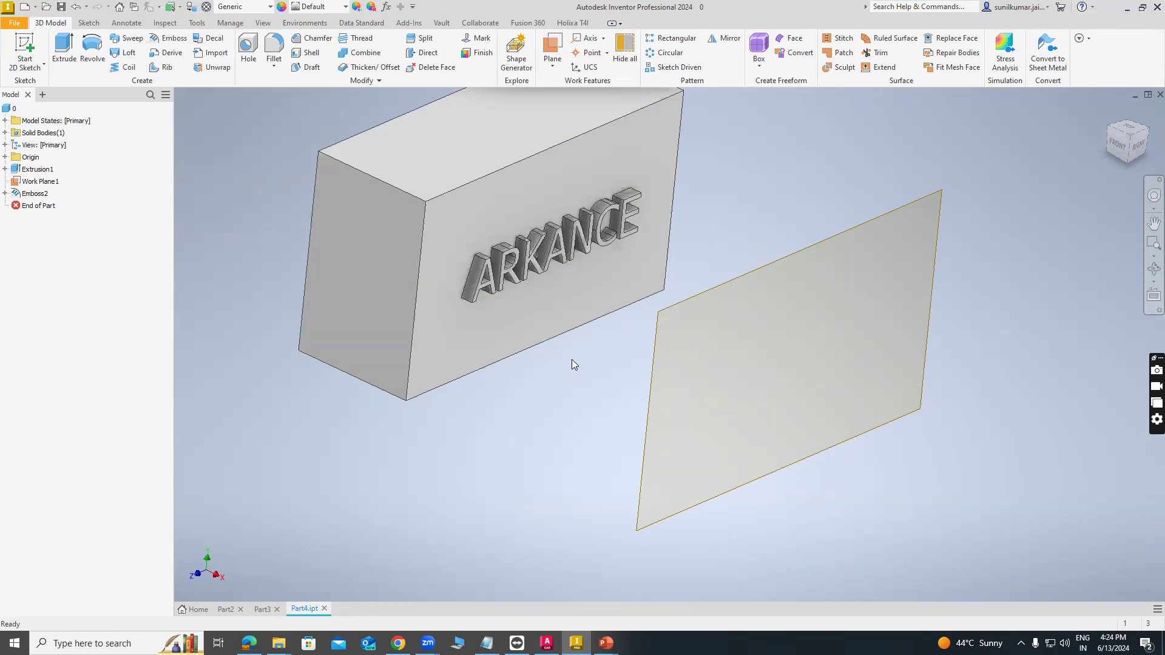
pyautogui.moveTo(556, 392)
pyautogui.keyDown('shift'); pyautogui.mouseDown(button='middle')
pyautogui.moveTo(533, 367)
pyautogui.moveTo(549, 356)
pyautogui.moveTo(518, 385)
pyautogui.moveTo(467, 372)
pyautogui.moveTo(551, 380)
pyautogui.moveTo(593, 408)
pyautogui.moveTo(570, 395)
pyautogui.moveTo(551, 411)
pyautogui.moveTo(554, 373)
pyautogui.mouseUp(button='middle'); pyautogui.keyUp('shift')
pyautogui.scroll(3, 551, 376)
pyautogui.scroll(-3, 554, 372)
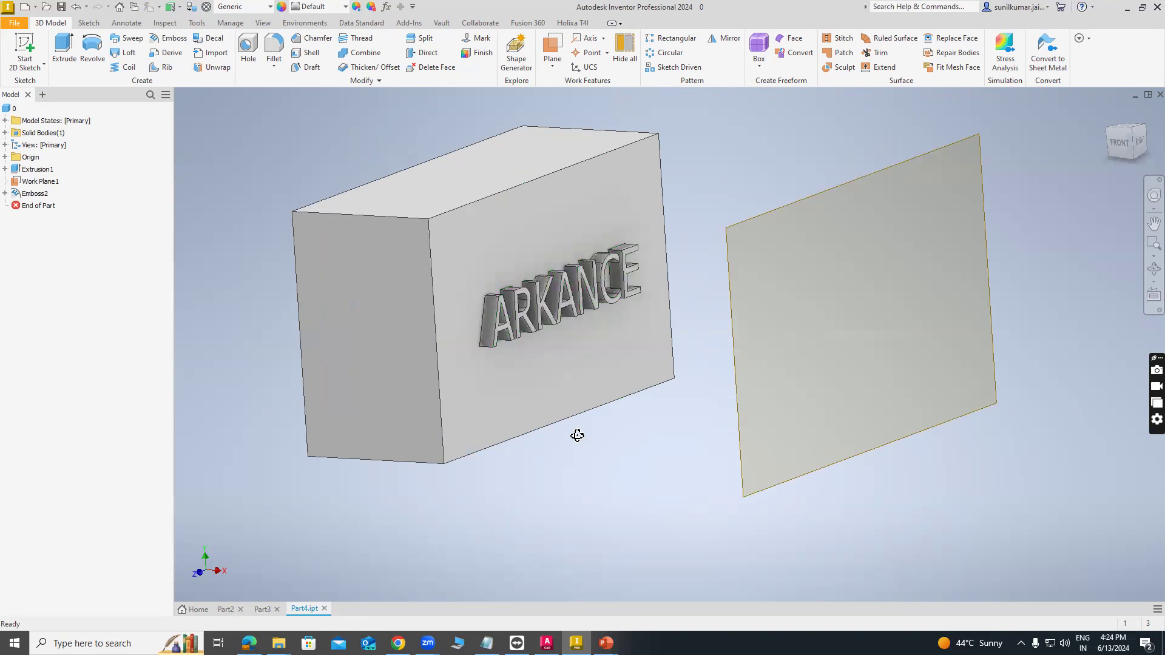
pyautogui.keyDown('shift'); pyautogui.moveTo(578, 436); pyautogui.dragTo(385, 409, button='middle'); pyautogui.keyUp('shift')
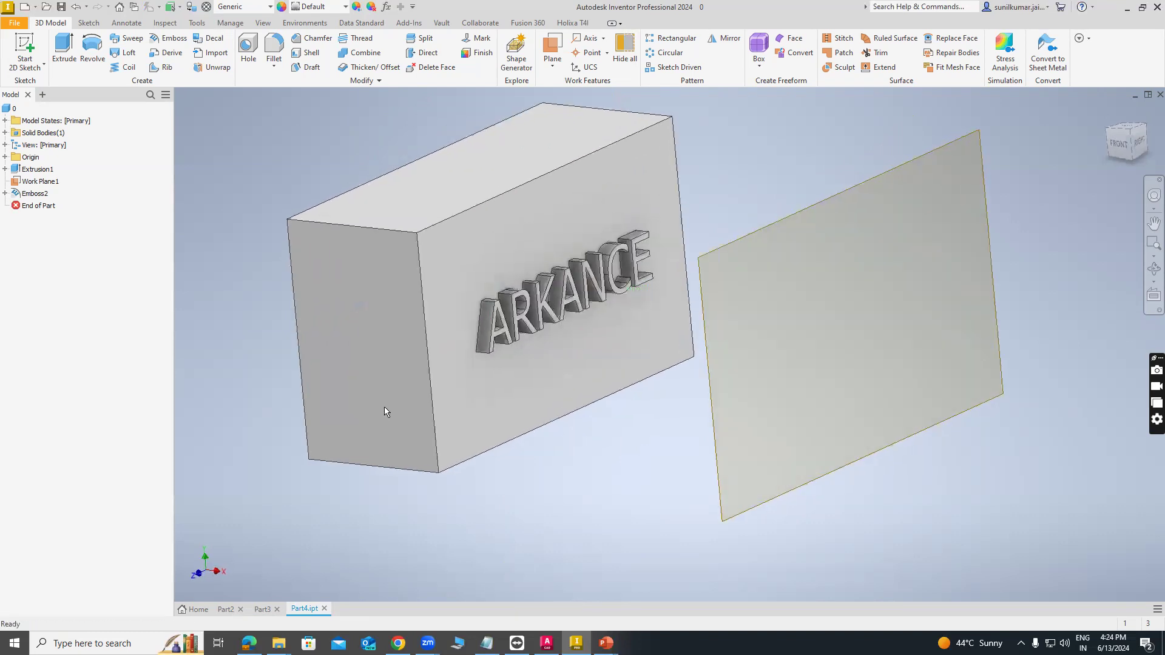
# Edit Emboss2 and switch it to Engrave from Face, cutting ARKANCE into the front face.
pyautogui.rightClick(39, 193)
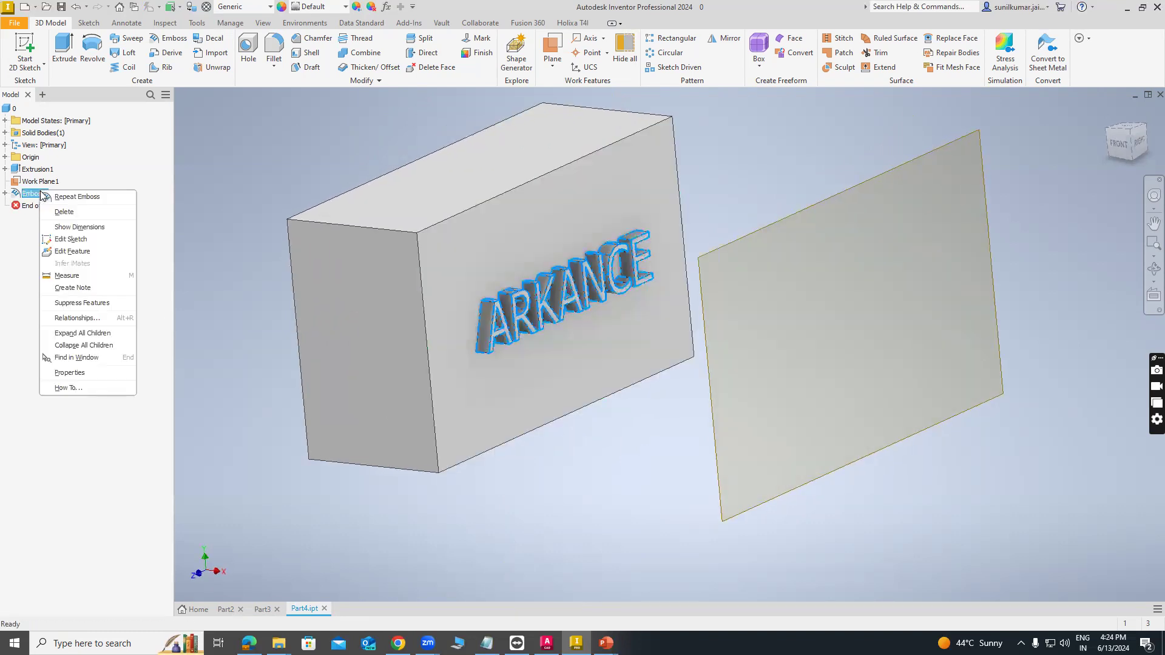
pyautogui.click(69, 251)
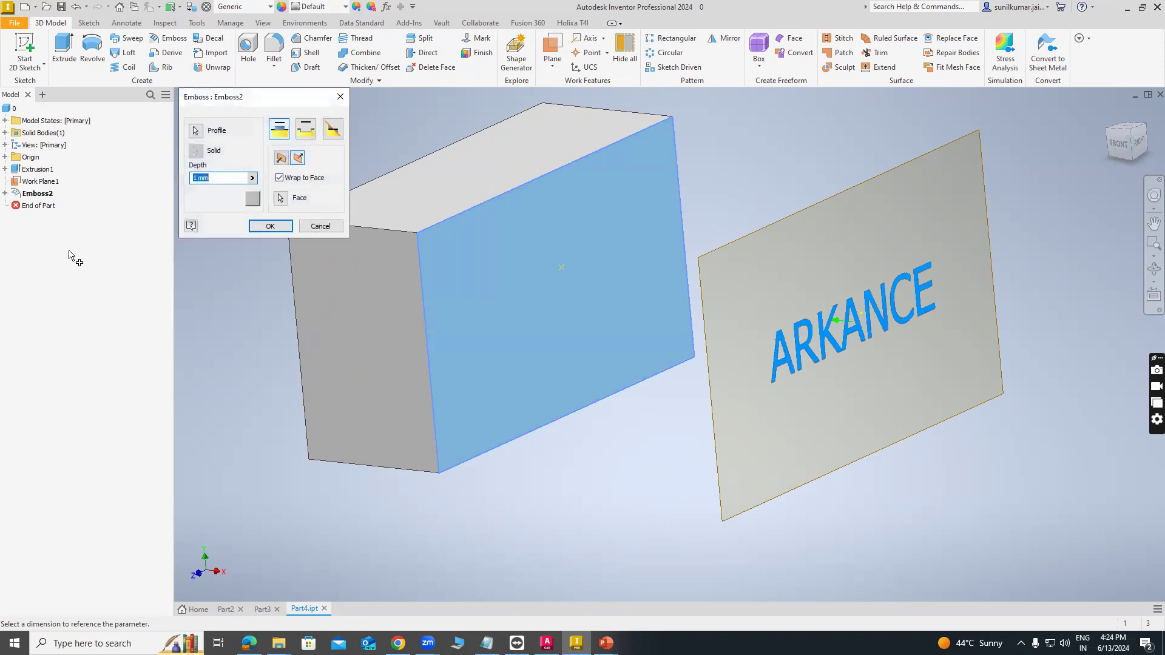
pyautogui.click(307, 129)
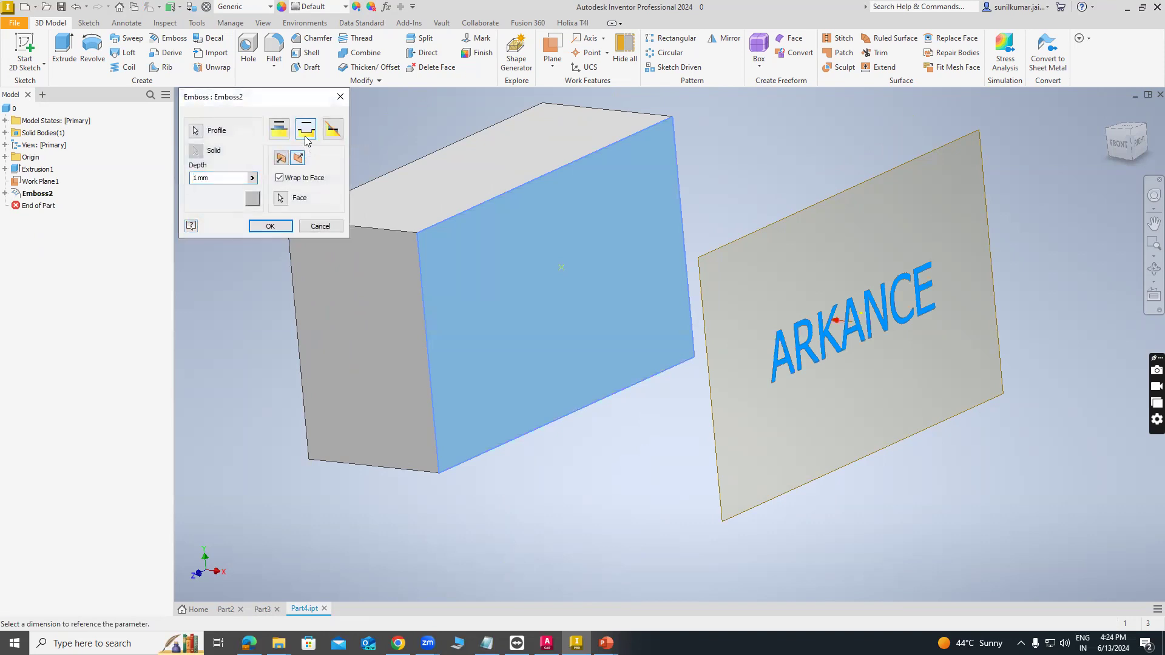
pyautogui.click(271, 226)
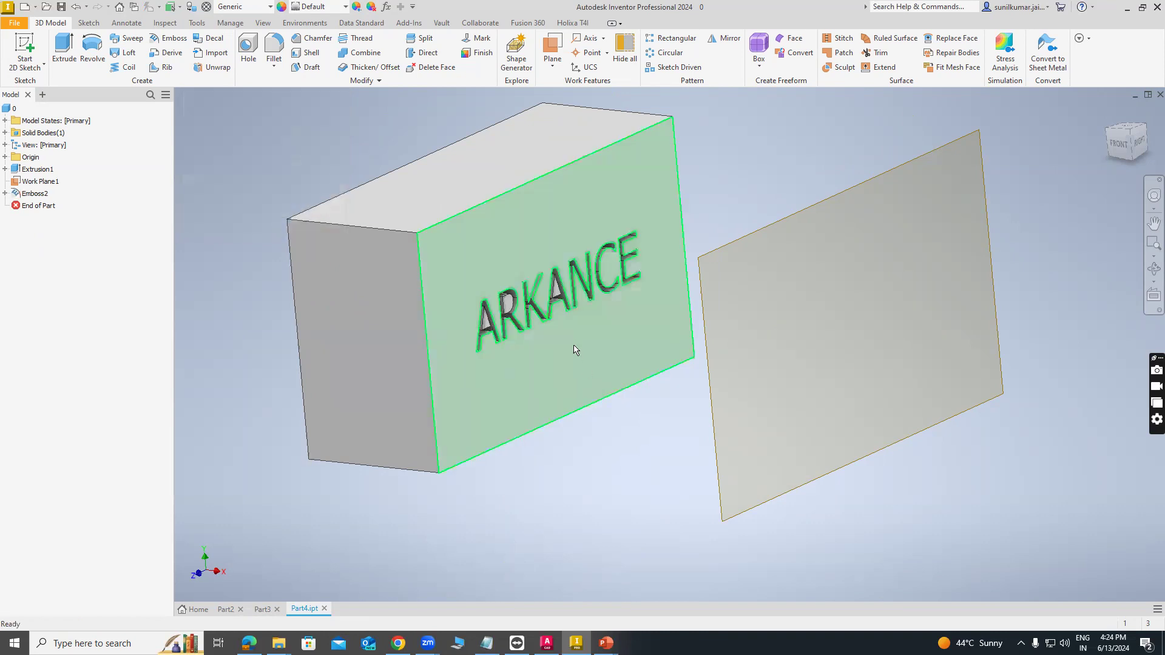
pyautogui.moveTo(575, 351)
pyautogui.keyDown('shift'); pyautogui.mouseDown(button='middle')
pyautogui.moveTo(471, 378)
pyautogui.moveTo(473, 366)
pyautogui.moveTo(562, 396)
pyautogui.moveTo(456, 383)
pyautogui.moveTo(570, 410)
pyautogui.moveTo(502, 416)
pyautogui.mouseUp(button='middle'); pyautogui.keyUp('shift')
pyautogui.scroll(-5, 522, 364)
pyautogui.scroll(5, 489, 411)
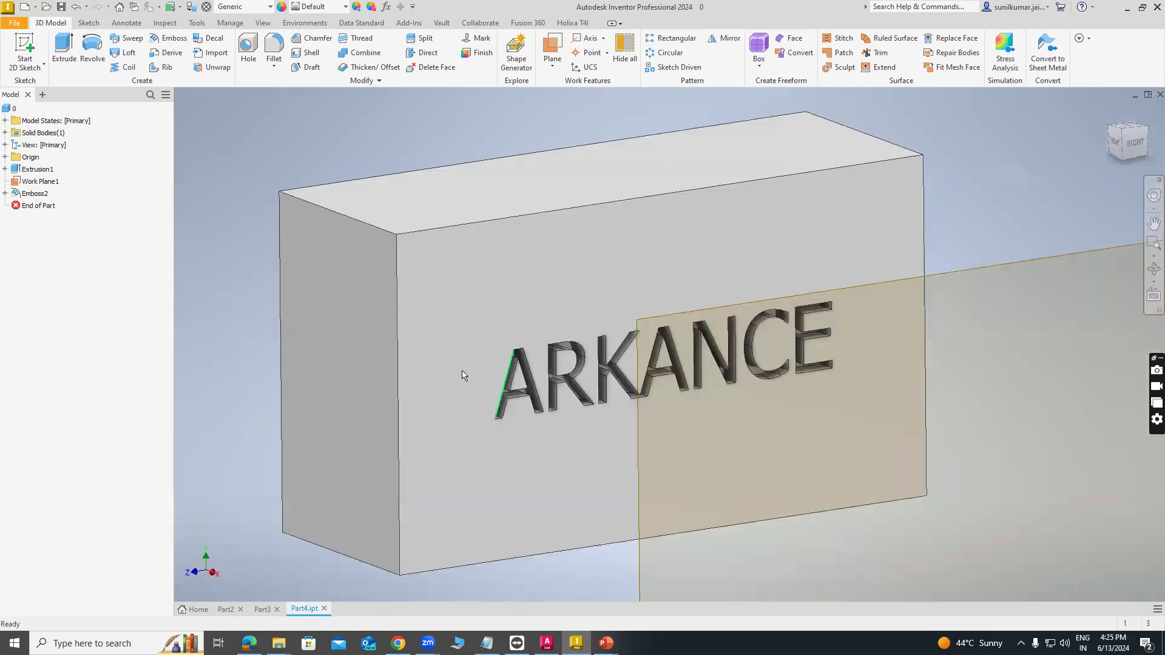
# Change Emboss2 to Emboss/Engrave from Plane with 0.0 deg taper and inspect the ARKANCE lettering.
pyautogui.rightClick(26, 193)
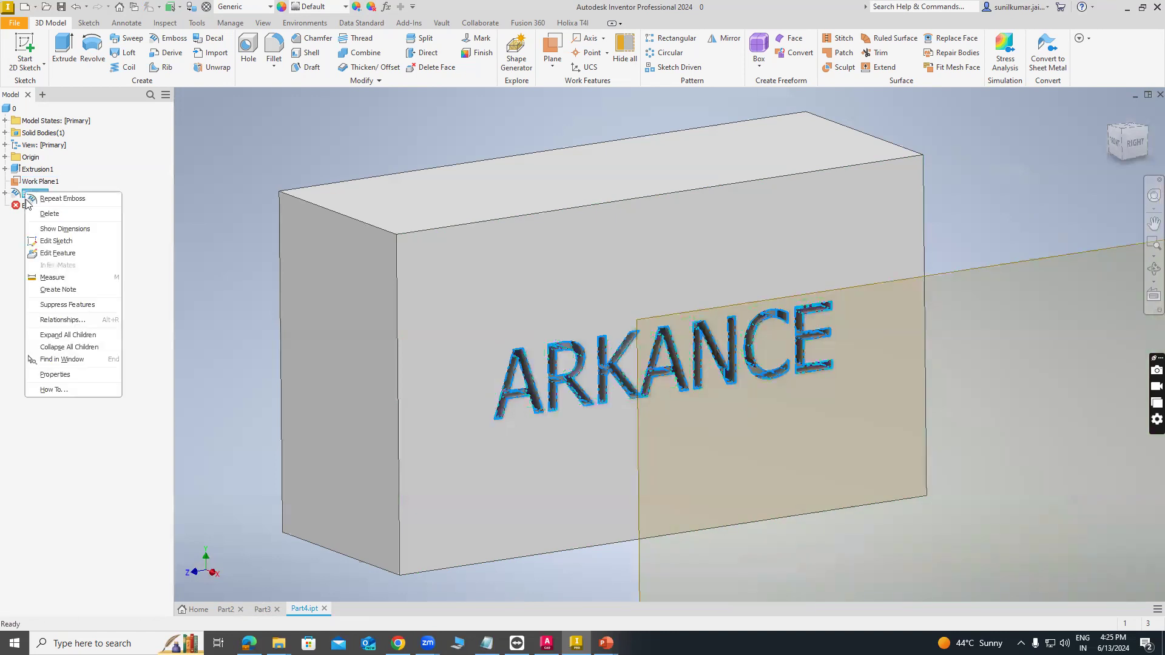
pyautogui.click(56, 253)
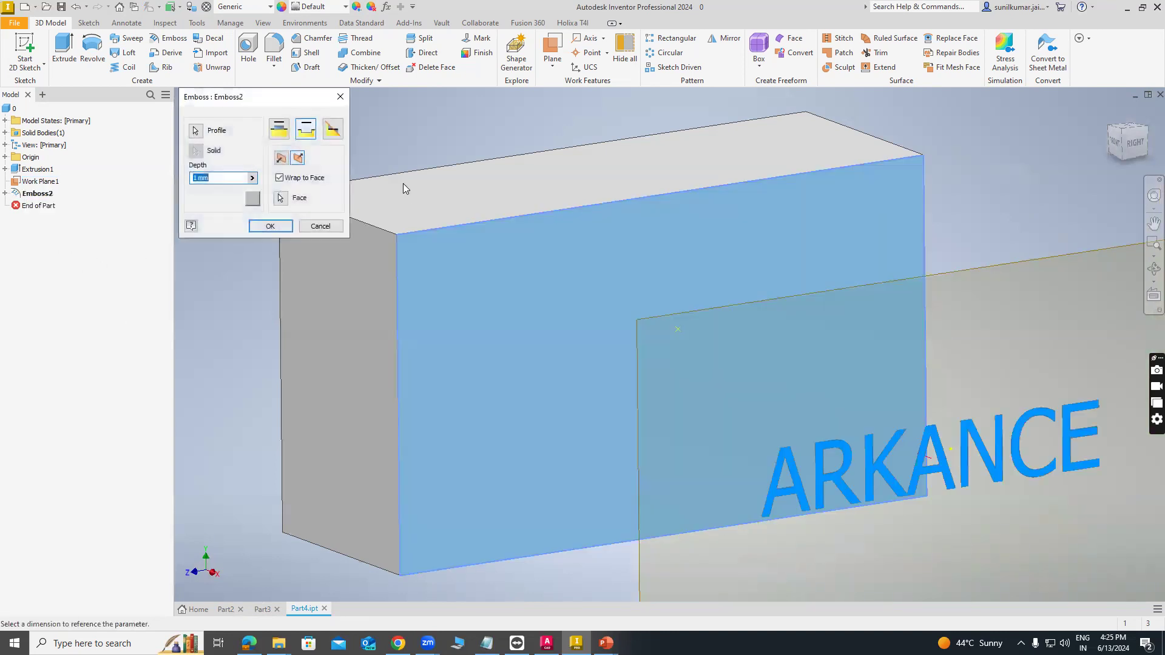
pyautogui.click(332, 129)
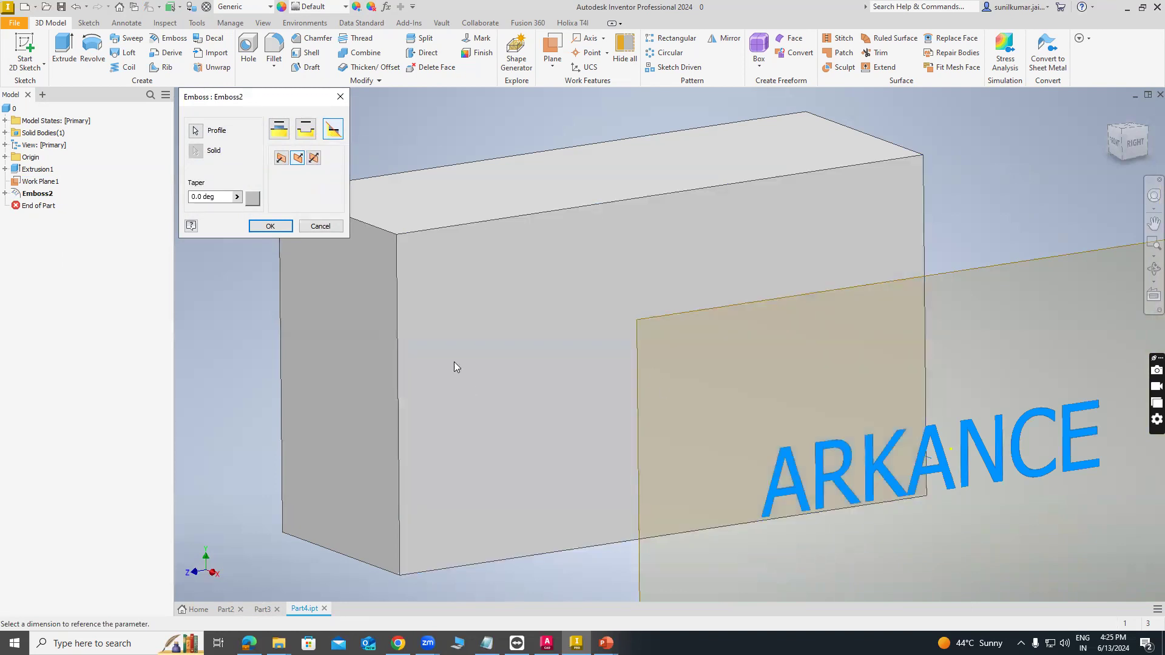
pyautogui.scroll(-3, 481, 328)
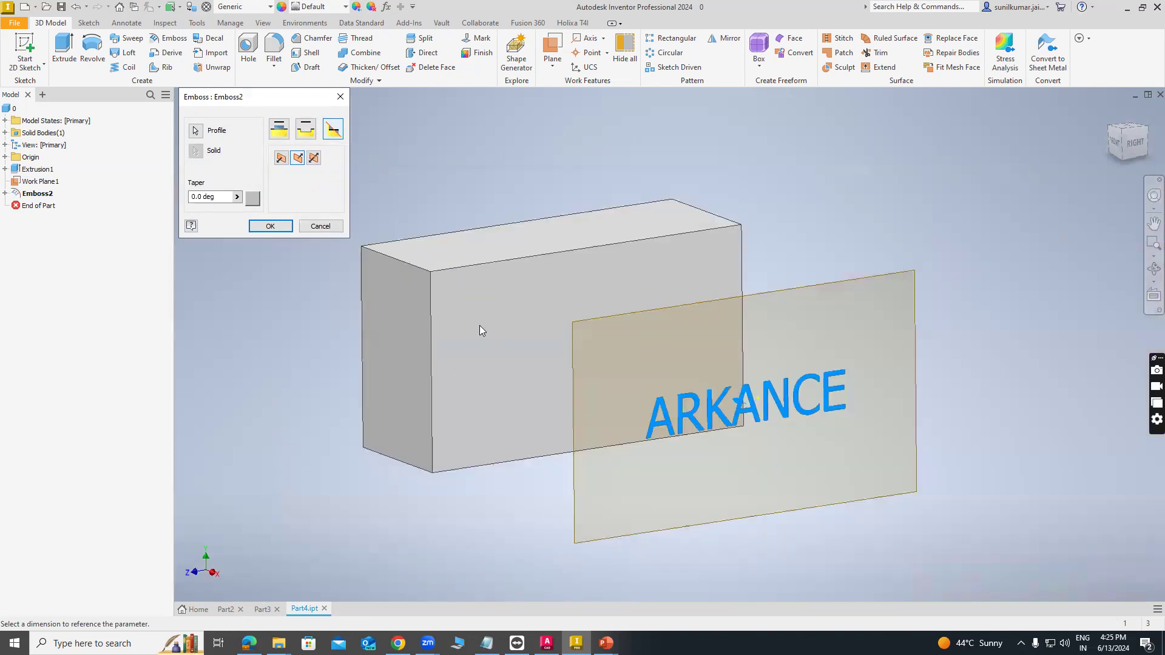
pyautogui.click(272, 228)
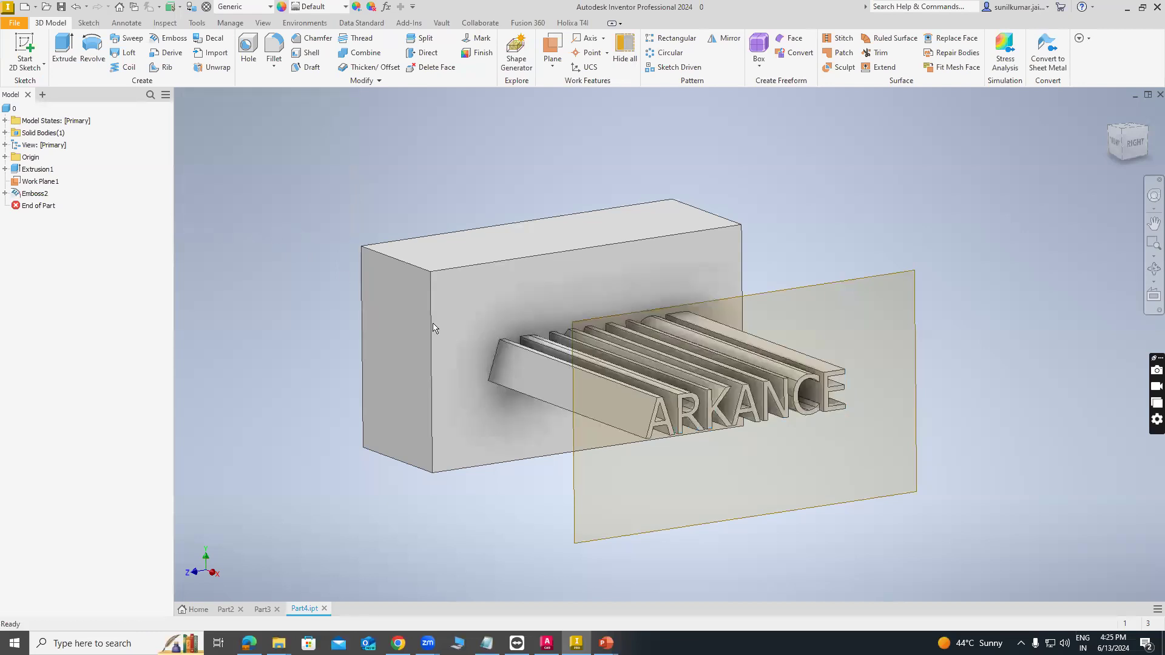
pyautogui.keyDown('shift'); pyautogui.moveTo(466, 424); pyautogui.dragTo(645, 417, button='middle'); pyautogui.keyUp('shift')
pyautogui.keyDown('shift'); pyautogui.moveTo(578, 450); pyautogui.dragTo(619, 450, button='middle'); pyautogui.keyUp('shift')
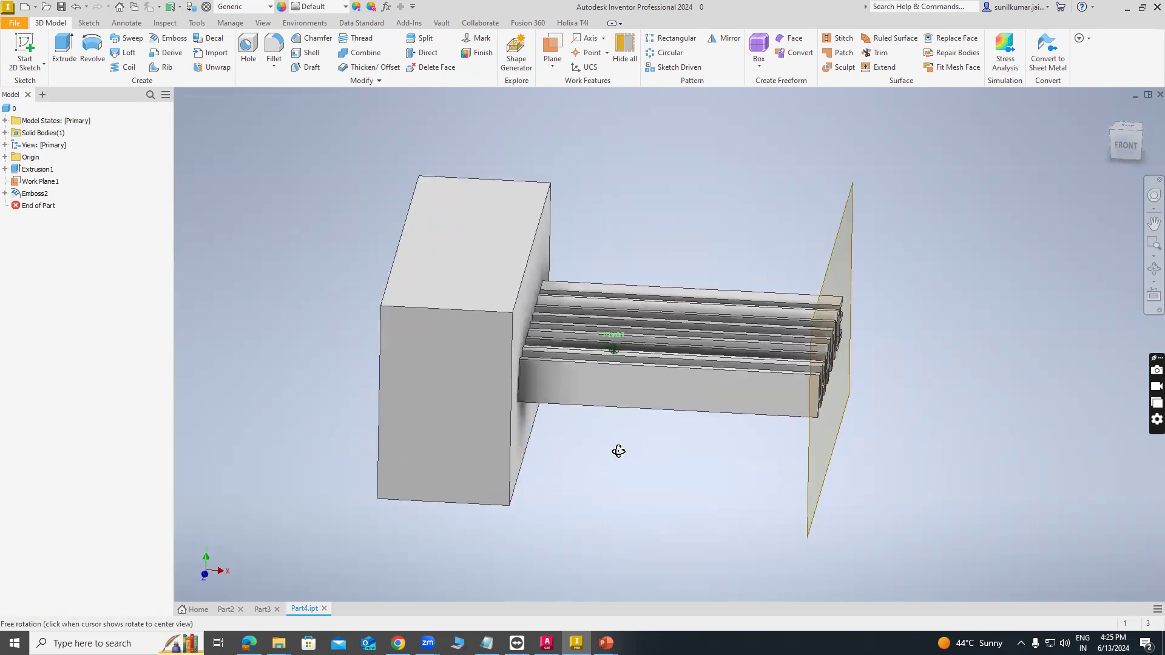
pyautogui.keyDown('shift'); pyautogui.moveTo(689, 409); pyautogui.dragTo(565, 411, button='middle'); pyautogui.keyUp('shift')
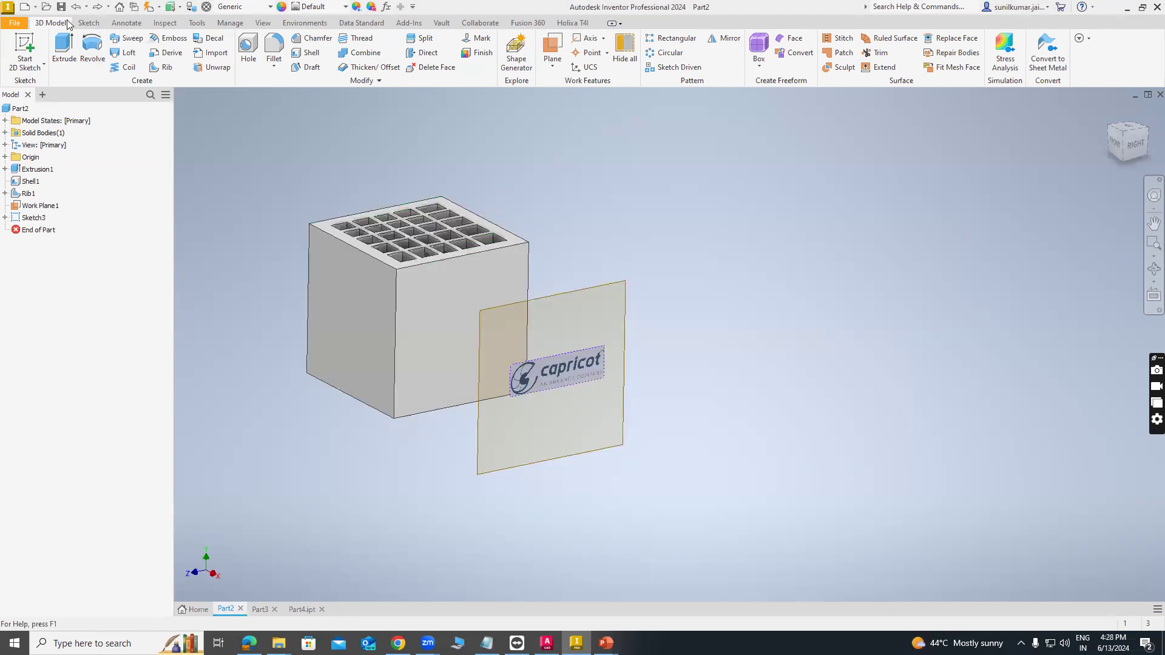
pyautogui.click(55, 121)
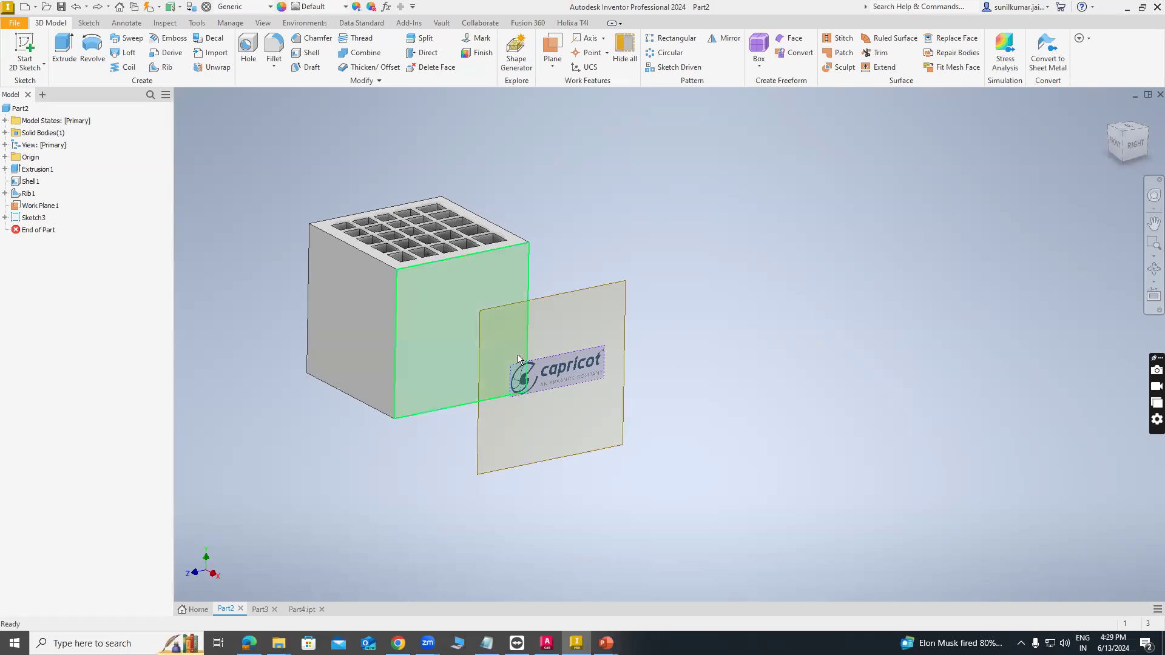
pyautogui.scroll(-4, 458, 428)
pyautogui.scroll(-4, 648, 425)
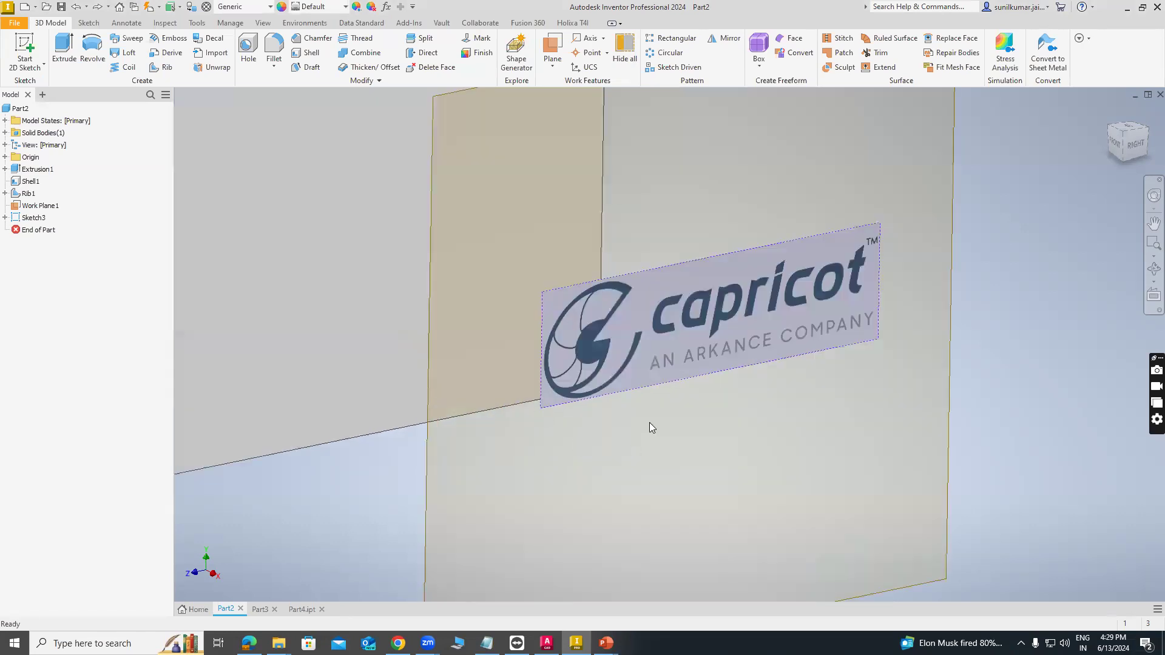
pyautogui.press('F4')
pyautogui.scroll(4, 698, 401)
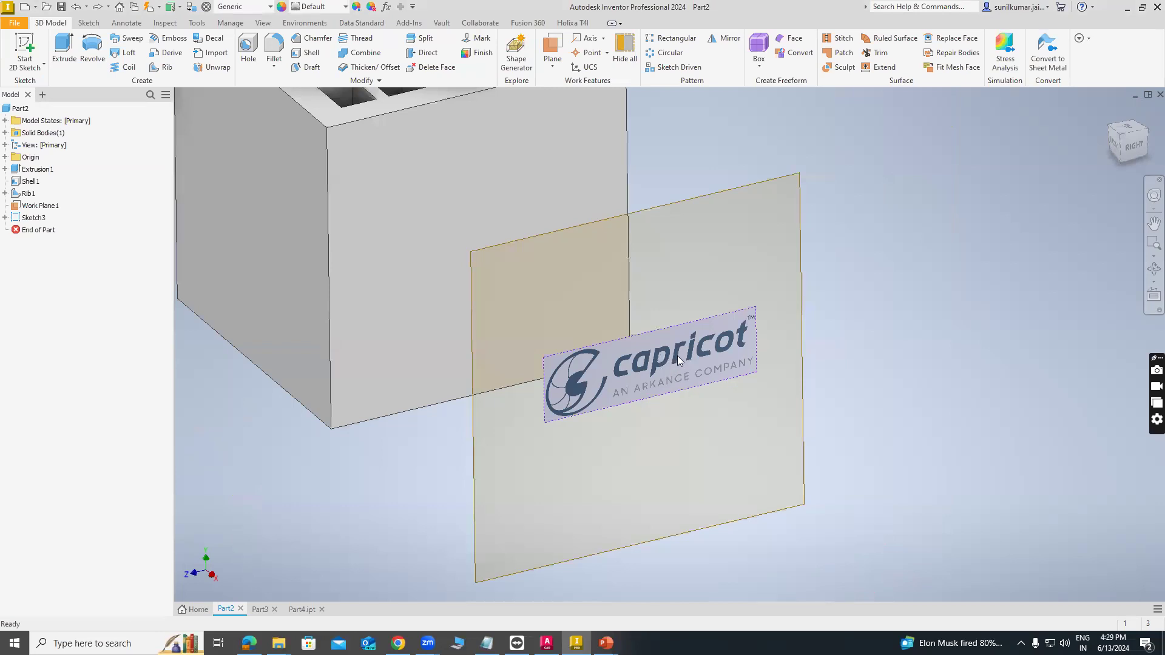
pyautogui.scroll(3, 670, 373)
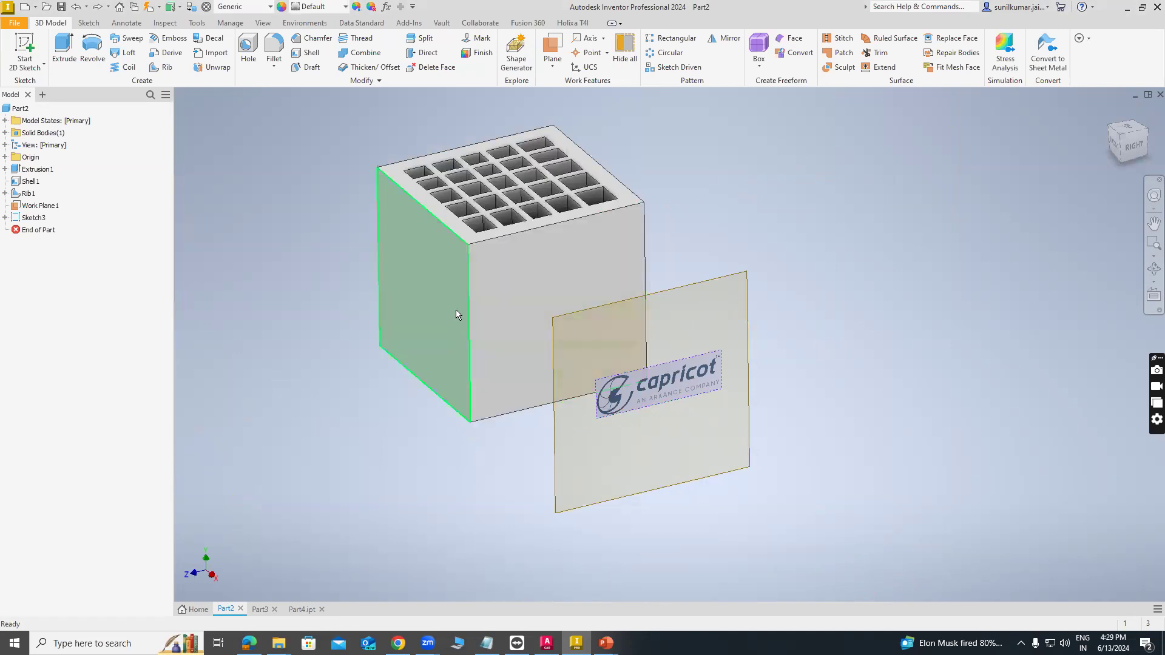
pyautogui.moveTo(486, 315); pyautogui.dragTo(301, 141, button='middle')
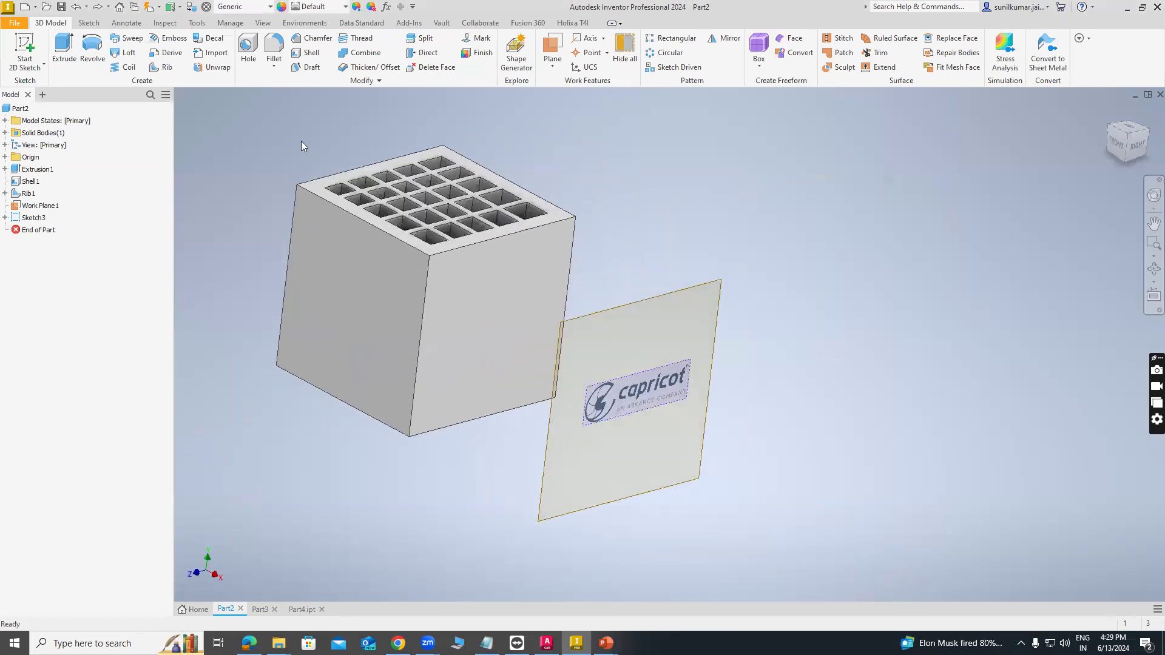
# Apply the capricot logo image as a decal on the cube's front face and view it face-on.
pyautogui.click(214, 40)
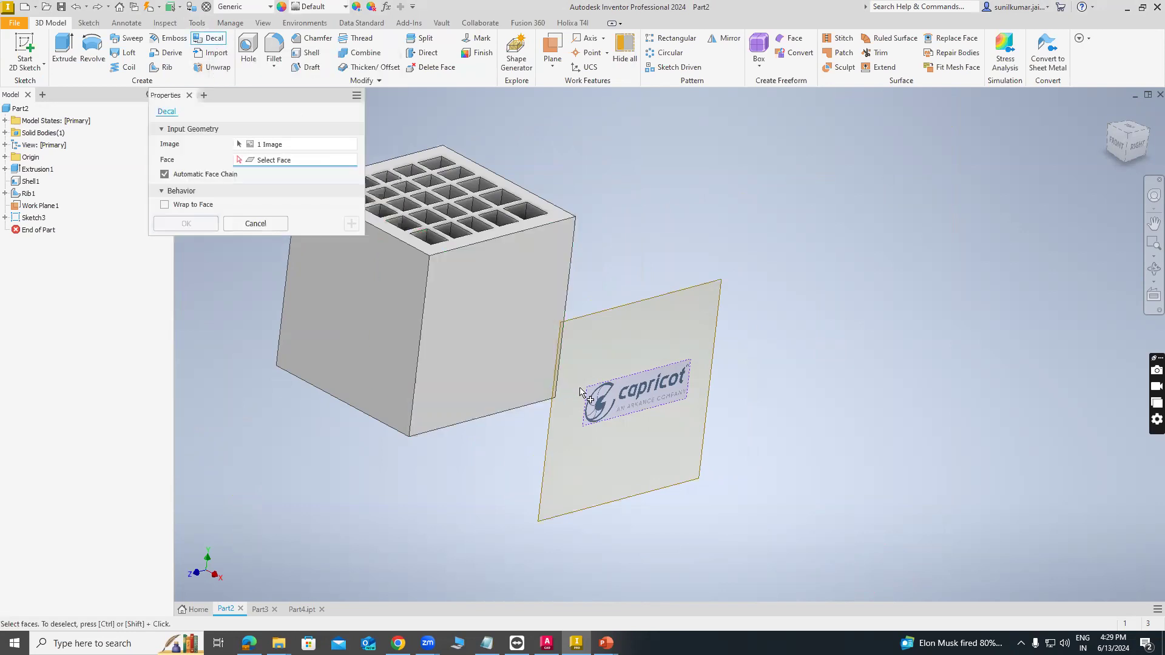
pyautogui.click(509, 324)
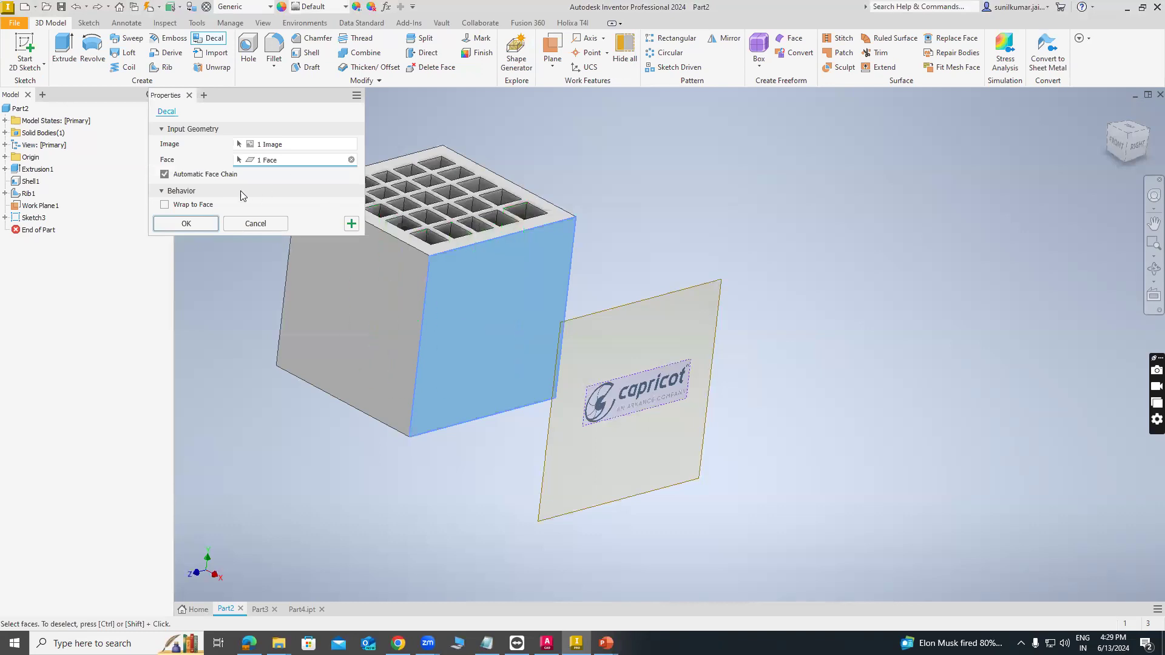
pyautogui.click(200, 223)
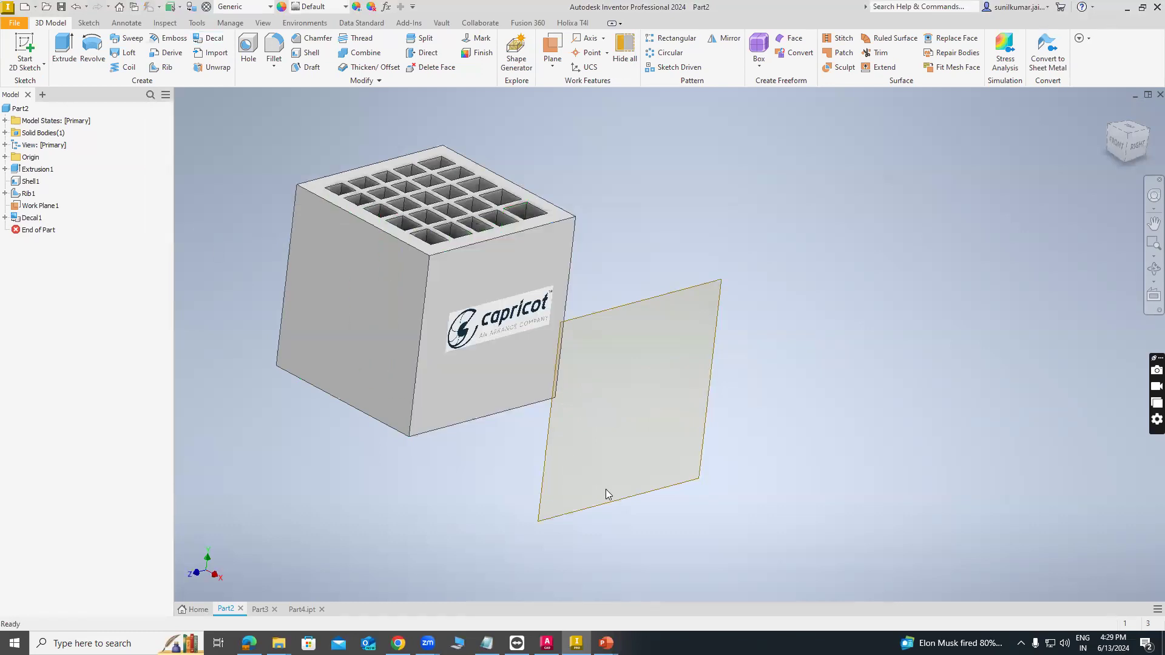
pyautogui.keyDown('shift'); pyautogui.moveTo(606, 484); pyautogui.dragTo(573, 495, button='middle'); pyautogui.keyUp('shift')
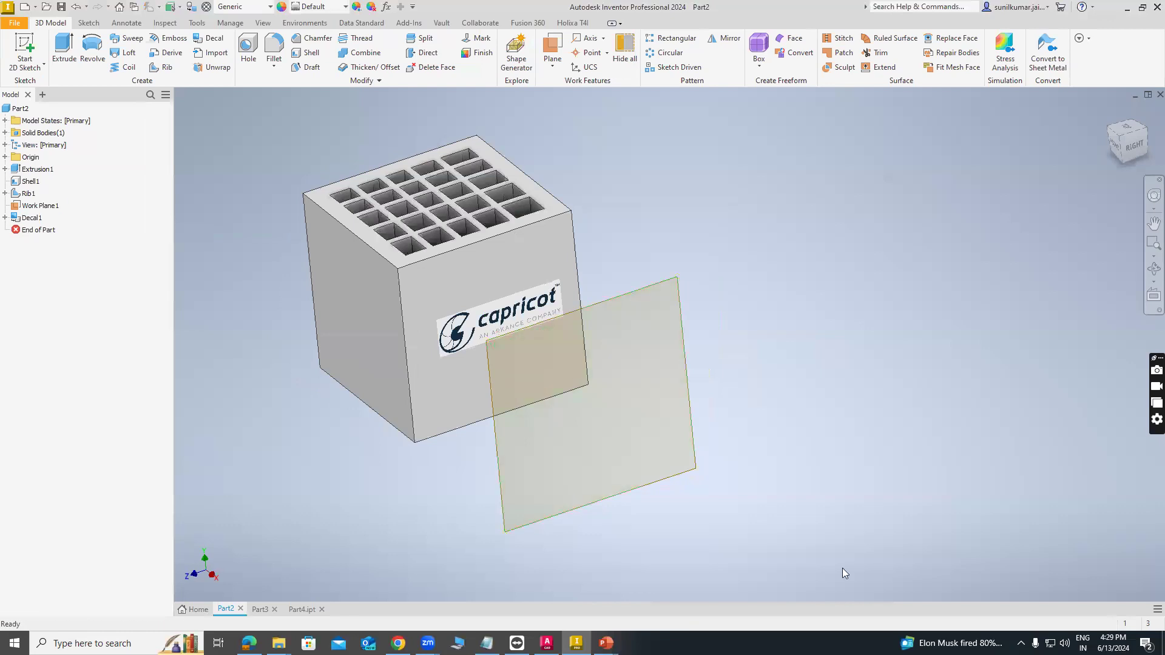